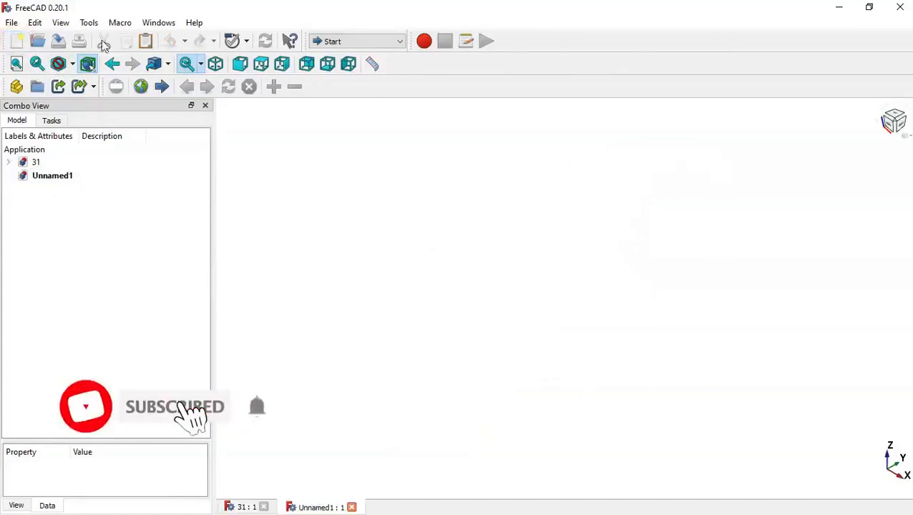
Switch to the Part Design workbench, create a body and start a sketch on the XY plane.
{"action": "left_click", "coordinate": [362, 41]}
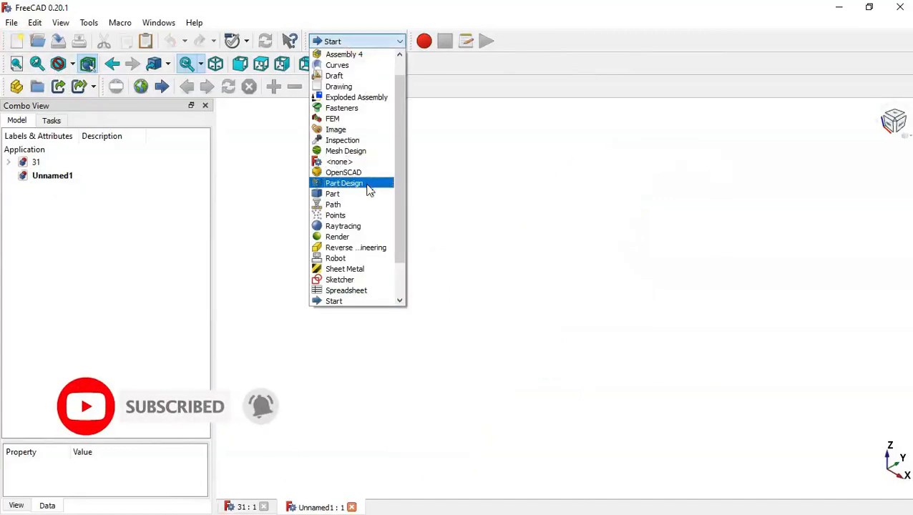
{"action": "left_click", "coordinate": [367, 184]}
{"action": "left_click", "coordinate": [79, 172]}
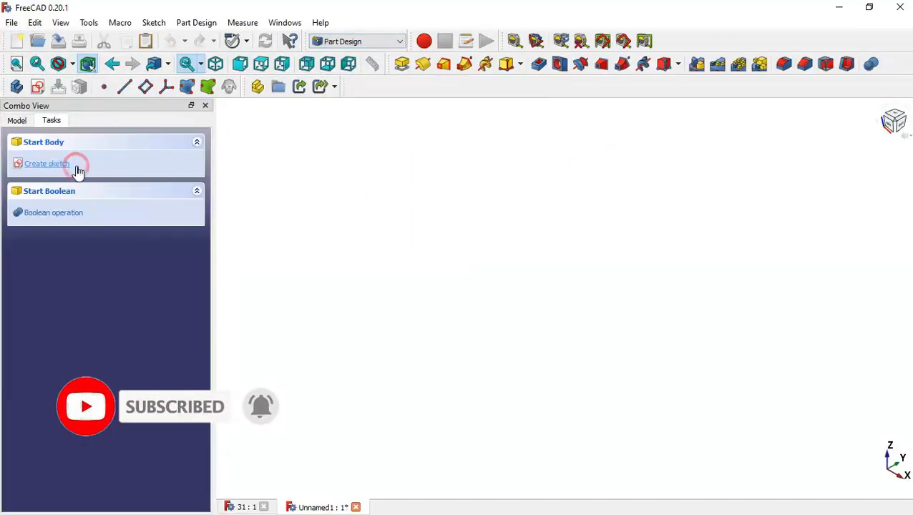
{"action": "left_click", "coordinate": [75, 166]}
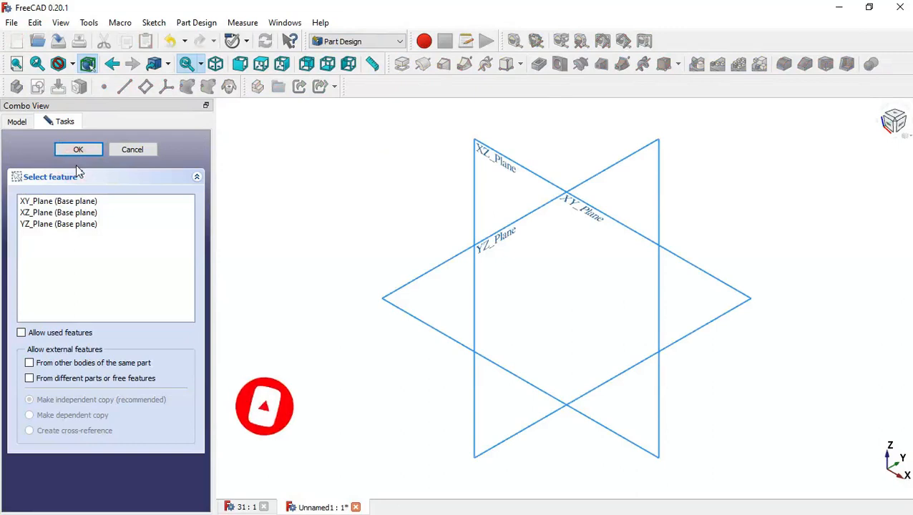
{"action": "left_click", "coordinate": [586, 214]}
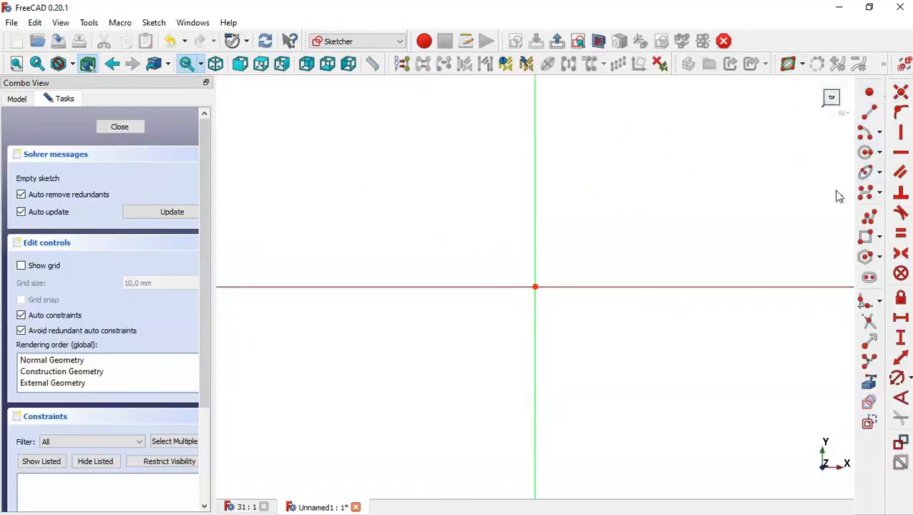
Sketch a circle about 33 mm in diameter centred on the origin.
{"action": "left_click", "coordinate": [867, 153]}
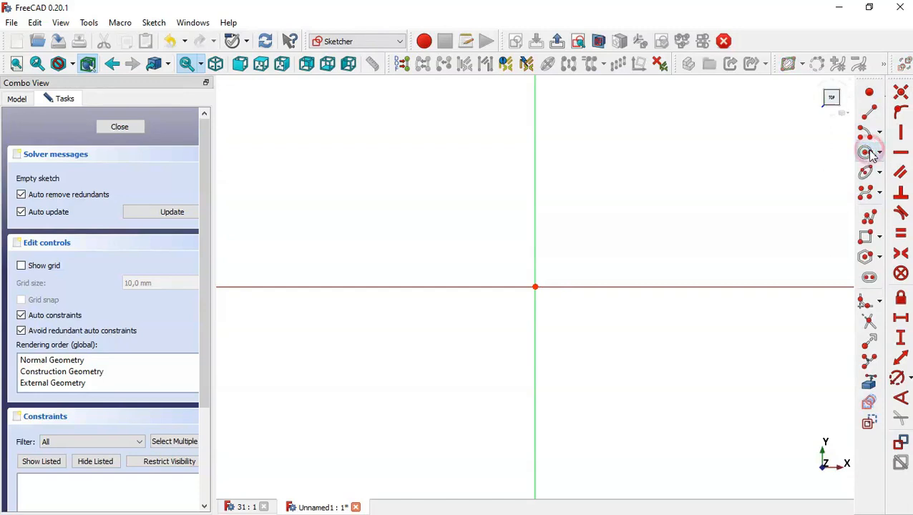
{"action": "left_click", "coordinate": [535, 287]}
{"action": "left_click", "coordinate": [654, 208]}
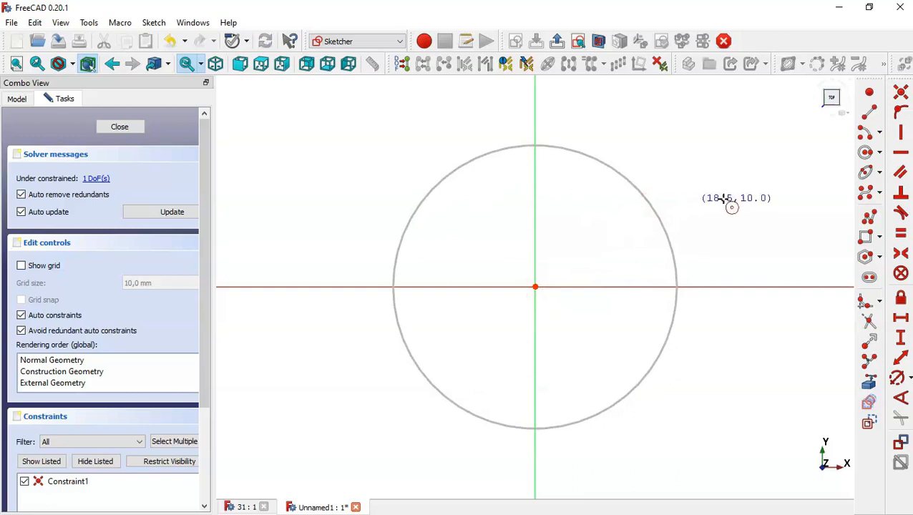
Set the circle's diameter to 40 mm after checking the dimensioned reference model 31, and close the sketch.
{"action": "left_click", "coordinate": [249, 507]}
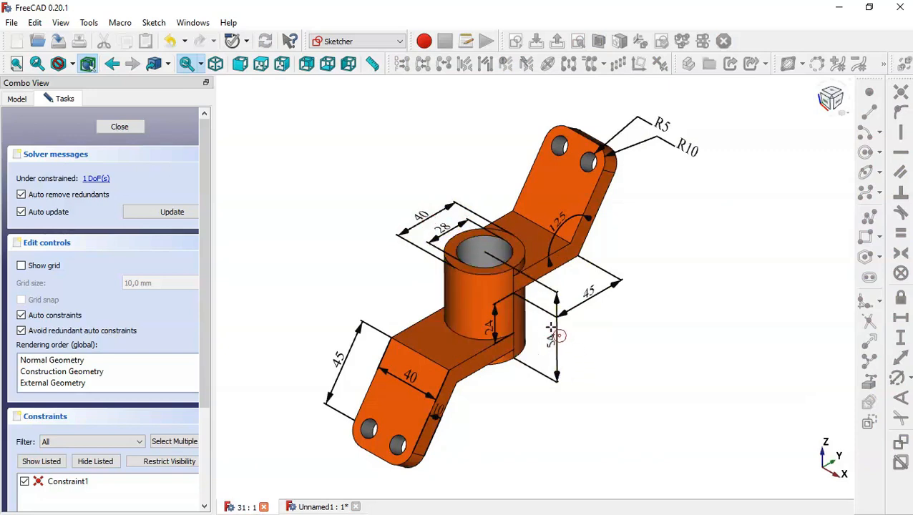
{"action": "middle_click_drag", "start_coordinate": [565, 418], "coordinate": [542, 403]}
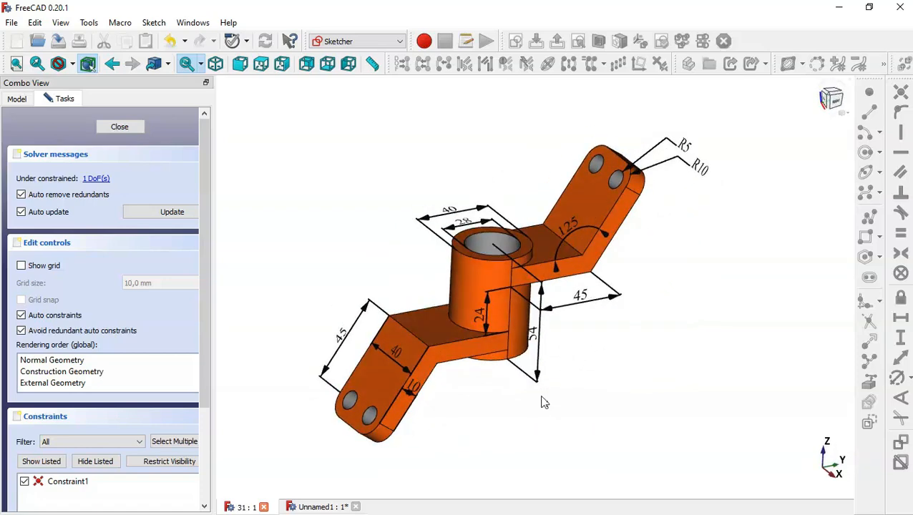
{"action": "left_click", "coordinate": [320, 507]}
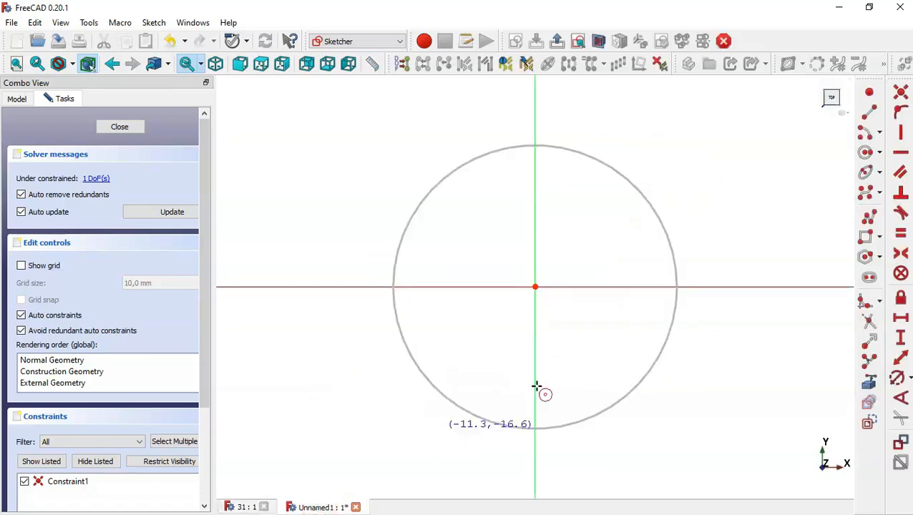
{"action": "left_click", "coordinate": [896, 378]}
{"action": "left_click", "coordinate": [665, 342]}
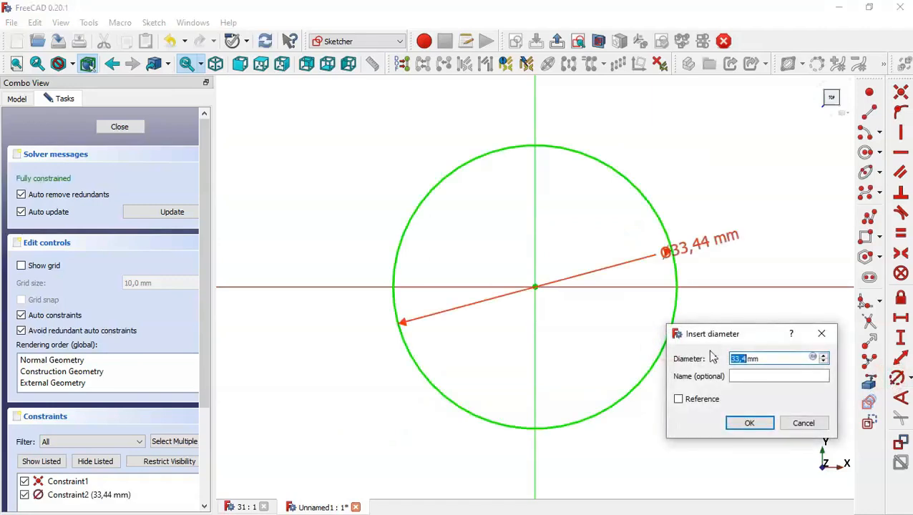
{"action": "type", "text": "40"}
{"action": "key", "text": "Return"}
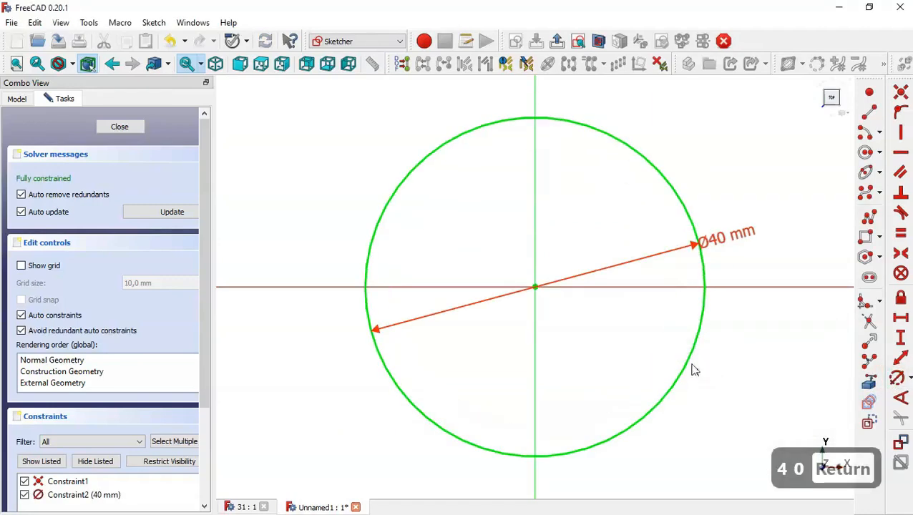
{"action": "left_click", "coordinate": [120, 127]}
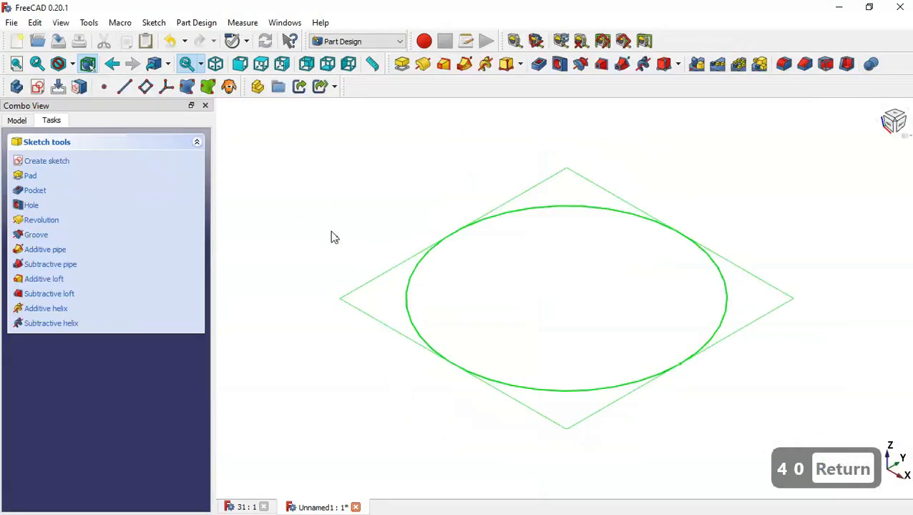
Pad the circle sketch 54 mm, symmetric to the sketch plane.
{"action": "key", "text": "Home"}
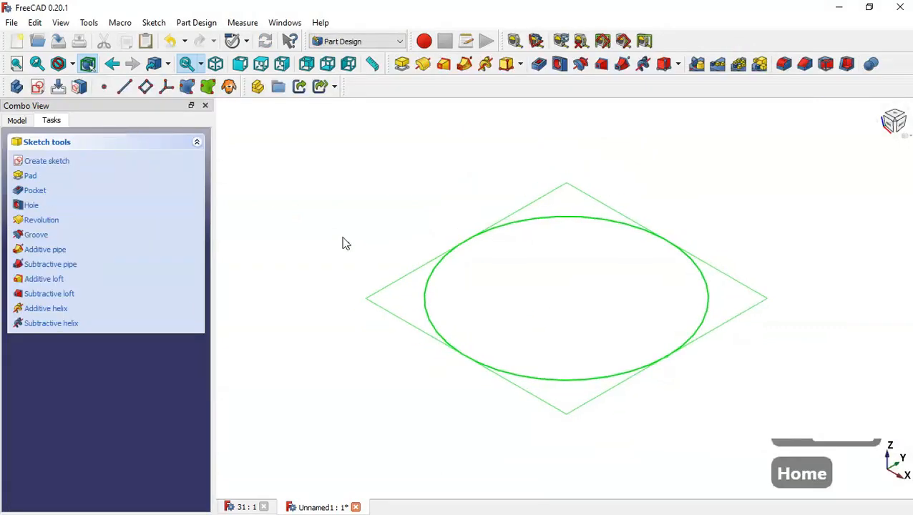
{"action": "left_click", "coordinate": [402, 64]}
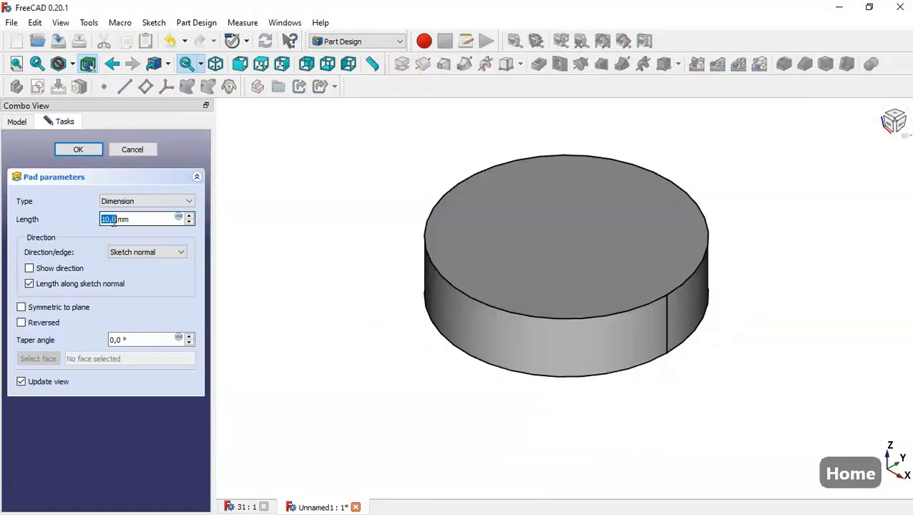
{"action": "triple_click", "coordinate": [142, 220]}
{"action": "type", "text": "54"}
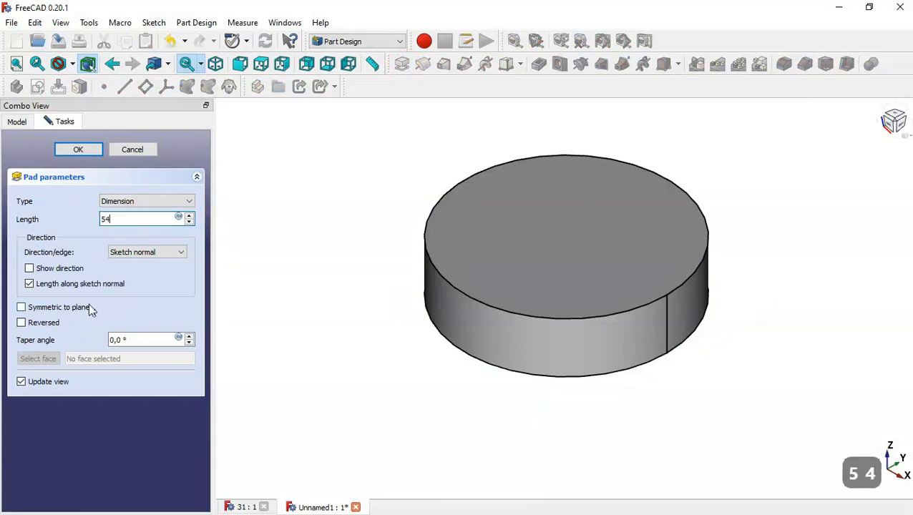
{"action": "left_click", "coordinate": [89, 308]}
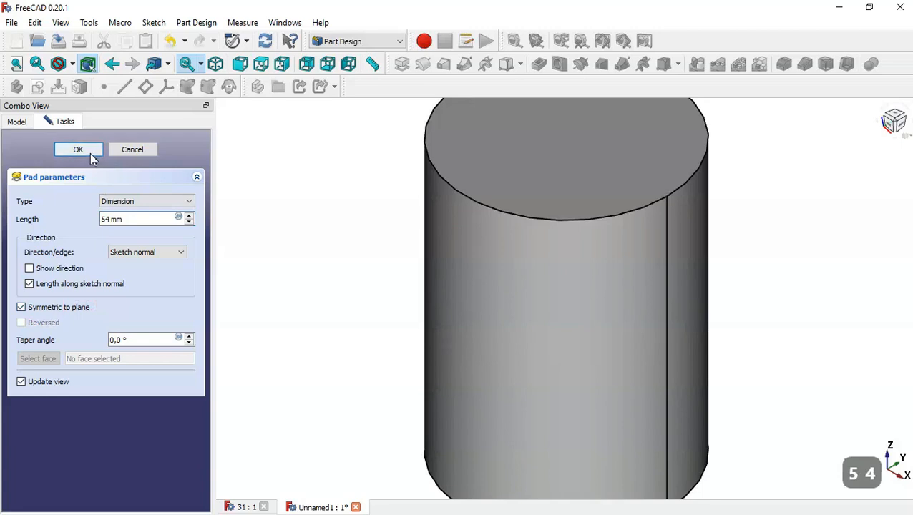
{"action": "left_click", "coordinate": [79, 151]}
{"action": "key", "text": "Home"}
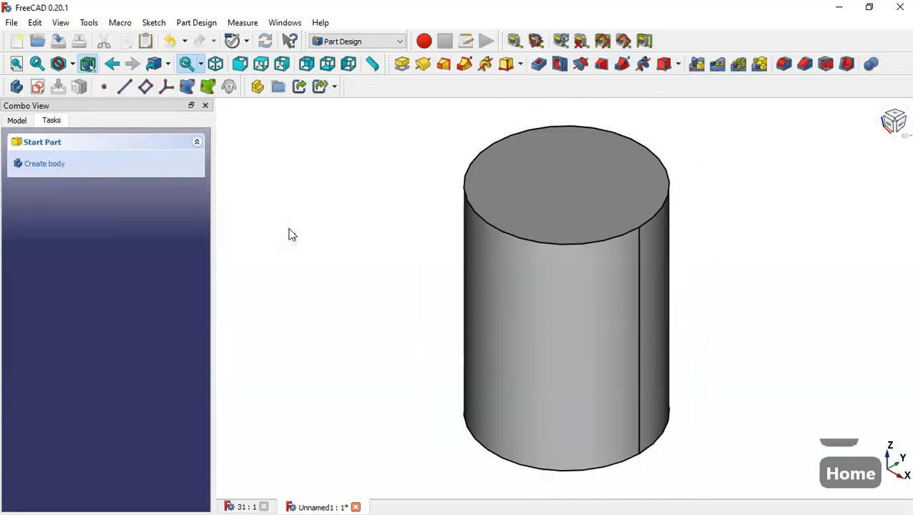
Start a sketch on the YZ plane and check the arm dimensions in reference model 31.
{"action": "left_click", "coordinate": [38, 87]}
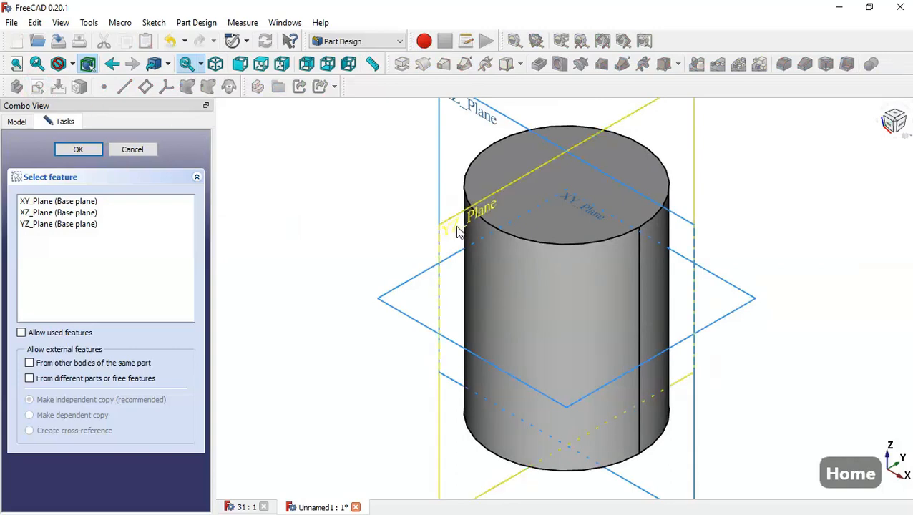
{"action": "left_click", "coordinate": [457, 228]}
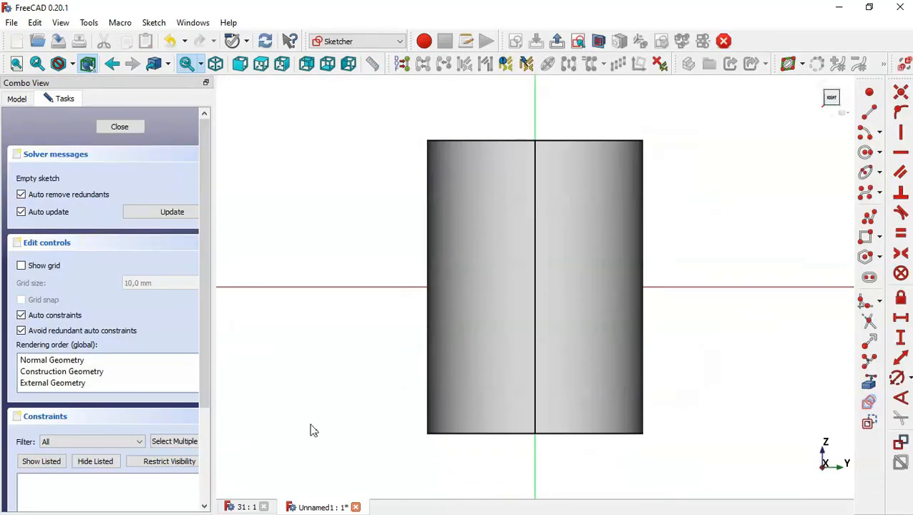
{"action": "left_click", "coordinate": [246, 507]}
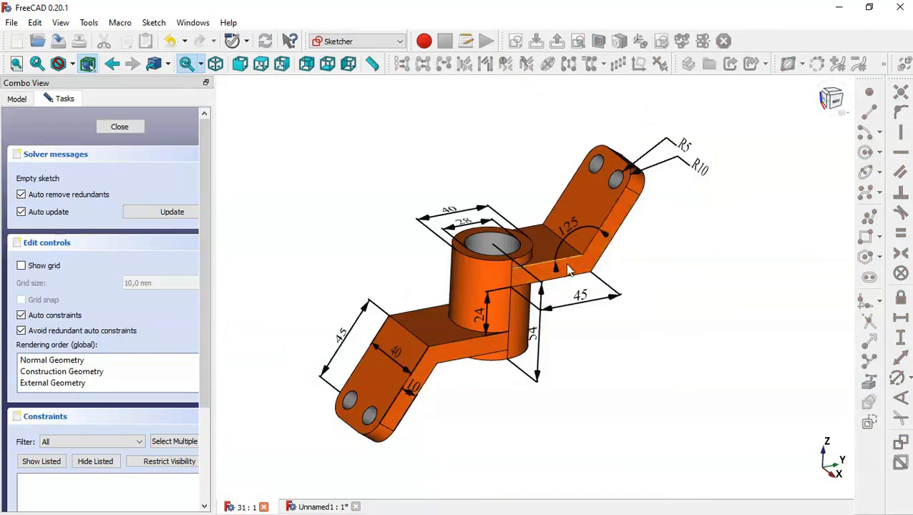
{"action": "left_click", "coordinate": [313, 508]}
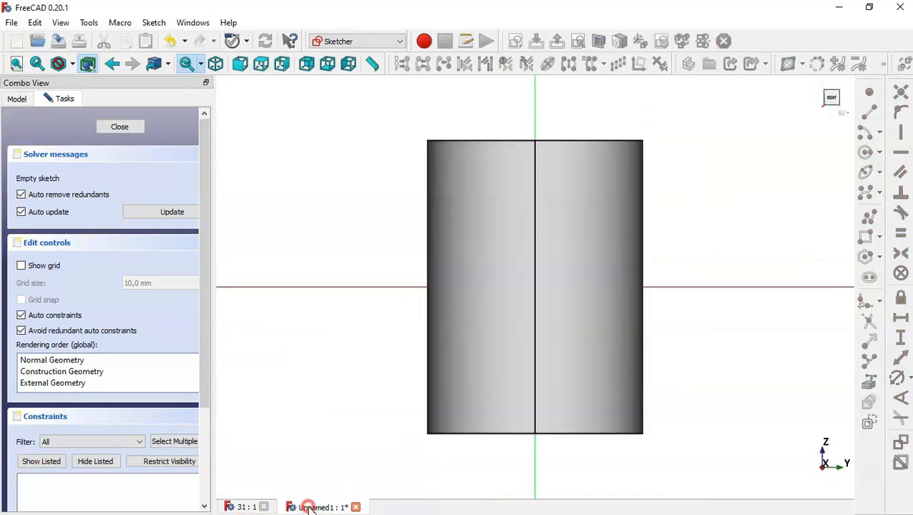
Section the view at the sketch plane and link the cylinder's bottom edge as external geometry.
{"action": "left_click", "coordinate": [601, 44]}
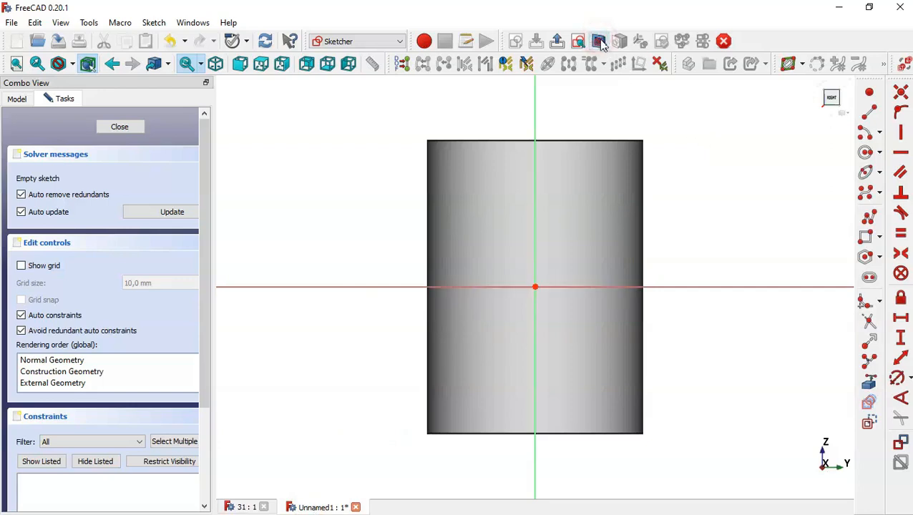
{"action": "left_click", "coordinate": [870, 383]}
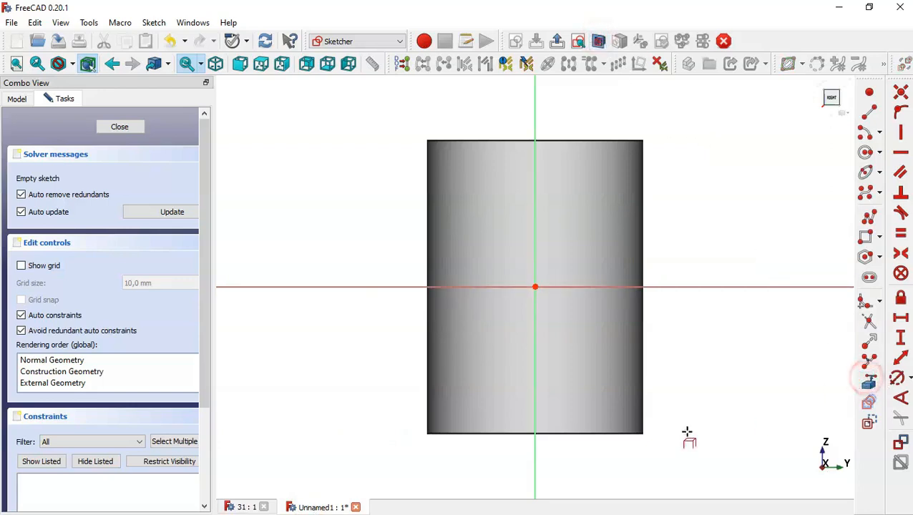
{"action": "left_click", "coordinate": [586, 431]}
Sketch two flat rectangles from the vertical axis: one above the origin toward +Y, one below toward -Y, about 76 by 9 mm.
{"action": "scroll", "coordinate": [524, 410], "scroll_direction": "down", "scroll_amount": 5}
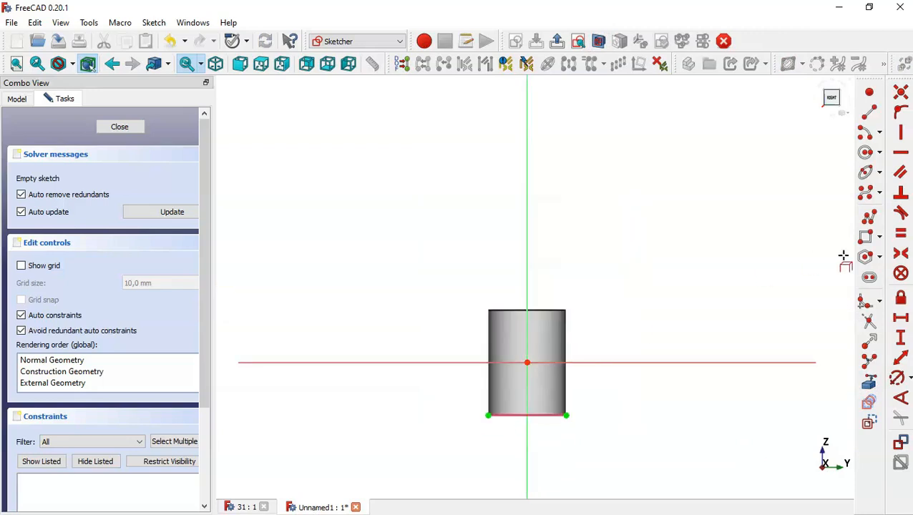
{"action": "left_click", "coordinate": [867, 239]}
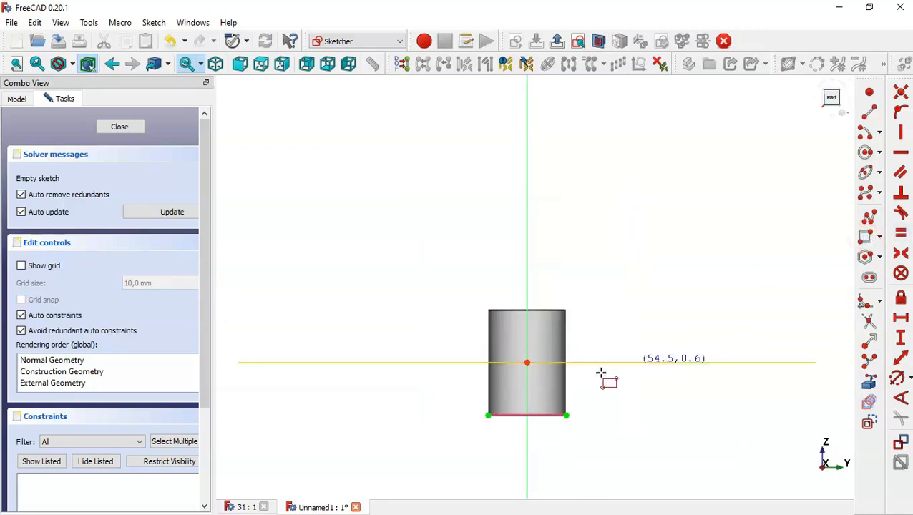
{"action": "scroll", "coordinate": [576, 391], "scroll_direction": "up", "scroll_amount": 2}
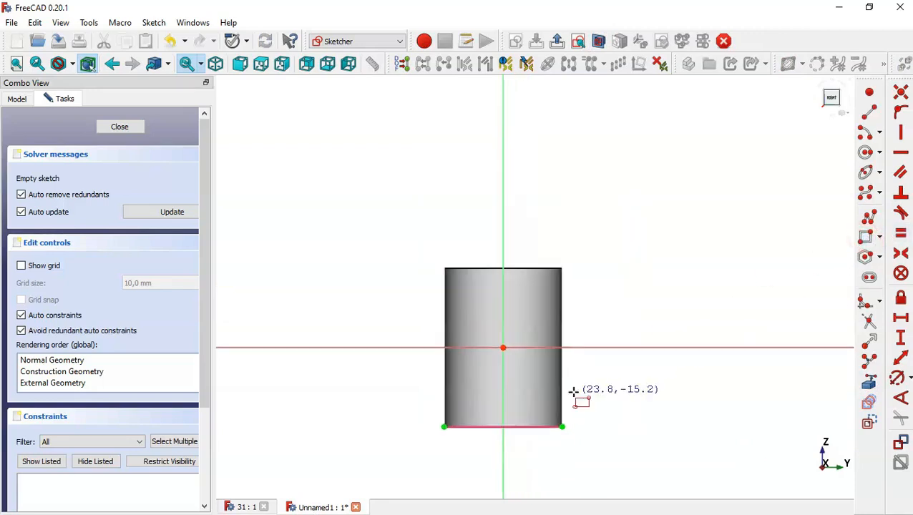
{"action": "left_click", "coordinate": [504, 311]}
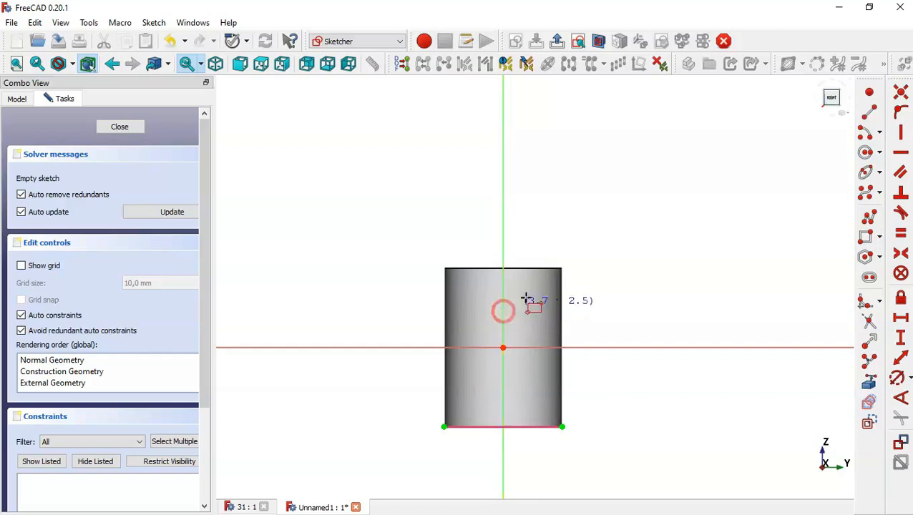
{"action": "left_click", "coordinate": [687, 284]}
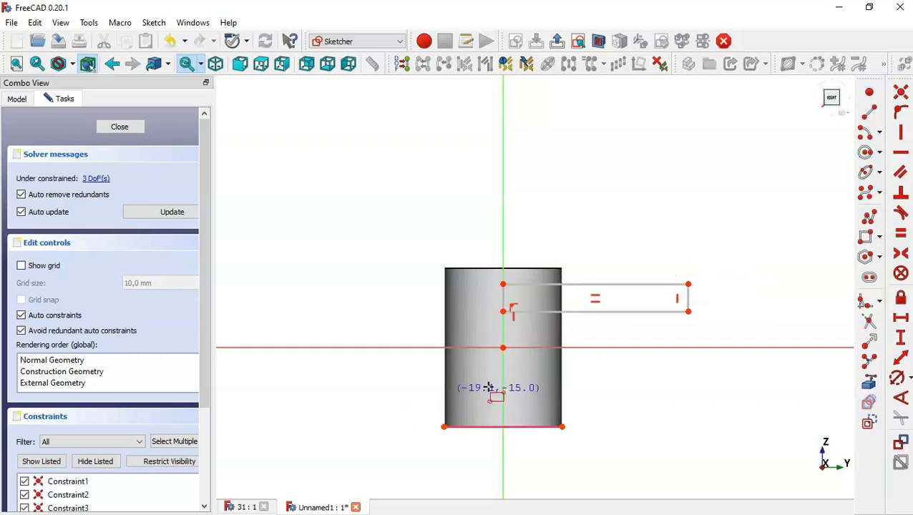
{"action": "left_click", "coordinate": [502, 402]}
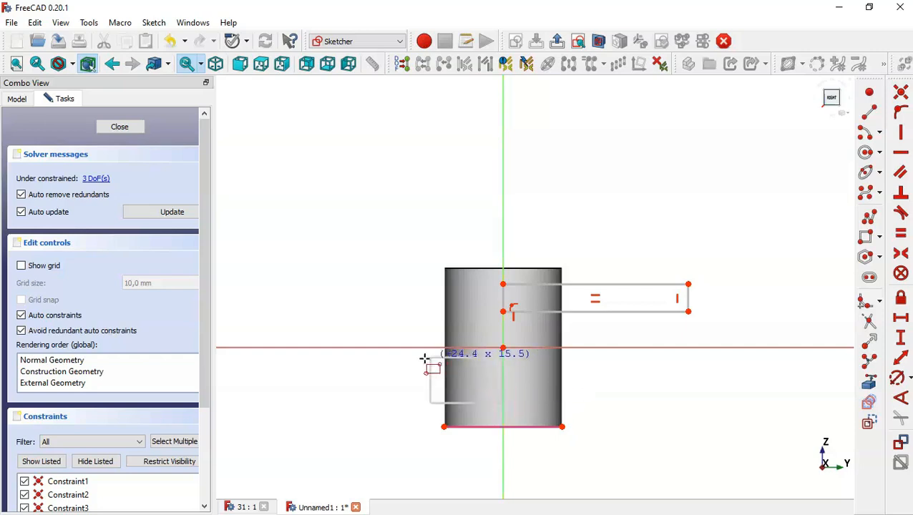
{"action": "left_click", "coordinate": [279, 377]}
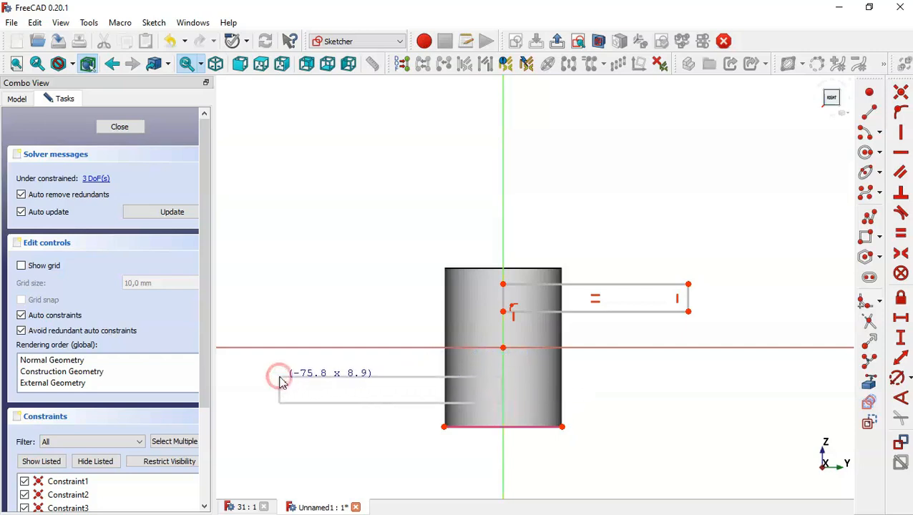
{"action": "key", "text": "Escape"}
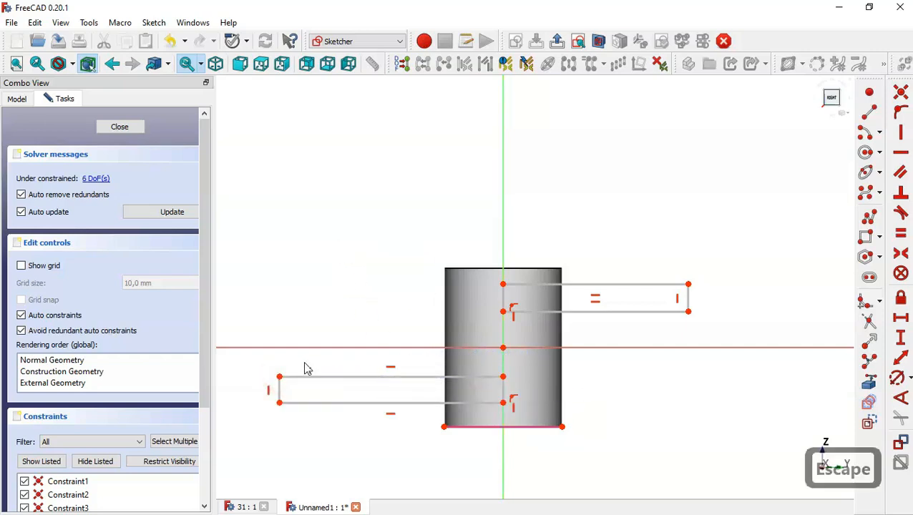
Delete the short outer vertical sides of both rectangles.
{"action": "left_click", "coordinate": [280, 393]}
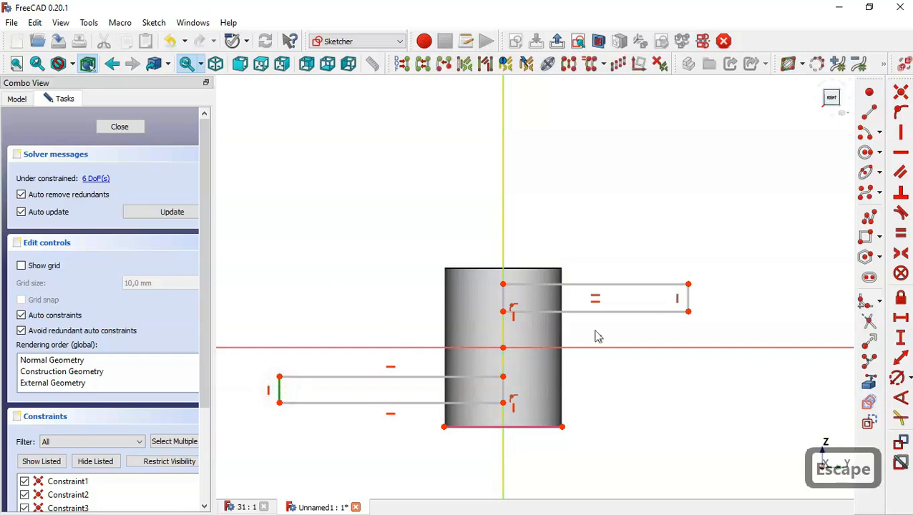
{"action": "left_click", "coordinate": [688, 297]}
{"action": "key", "text": "Delete"}
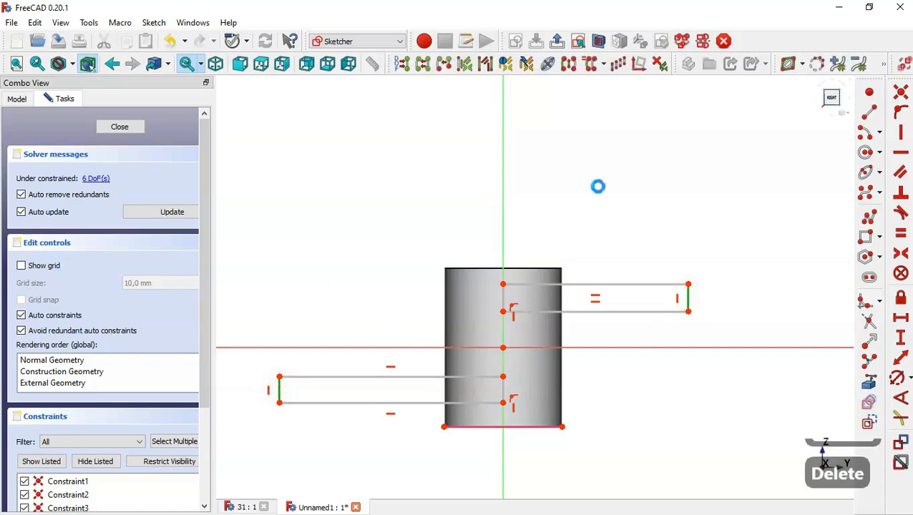
Extend the upper arm's open end with a closed polyline slanting up toward +Y, with an end edge about 18 mm and lower side about 56 mm.
{"action": "left_click", "coordinate": [870, 217]}
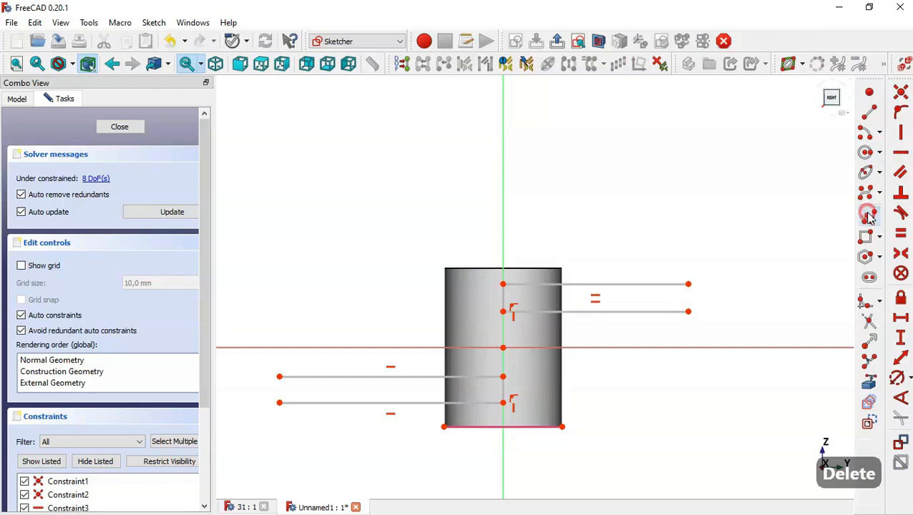
{"action": "left_click", "coordinate": [688, 284]}
{"action": "left_click", "coordinate": [774, 158]}
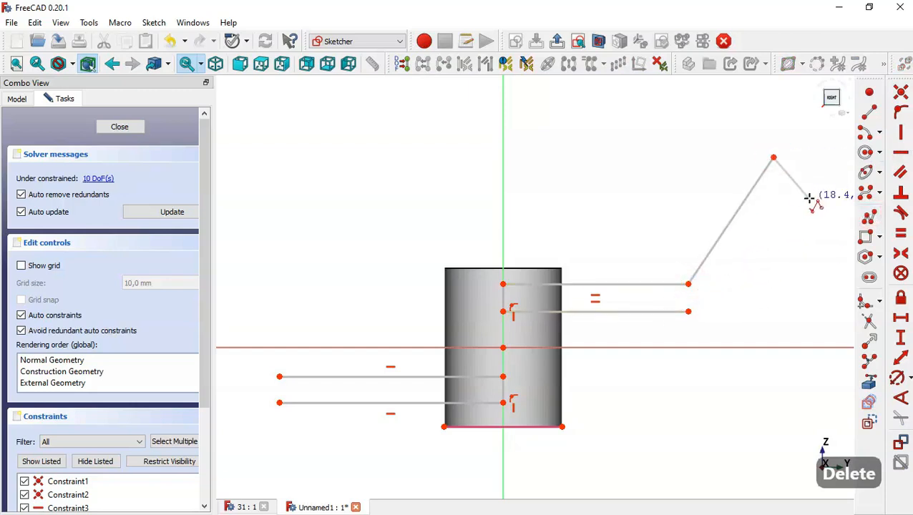
{"action": "left_click", "coordinate": [809, 198]}
{"action": "left_click", "coordinate": [689, 311]}
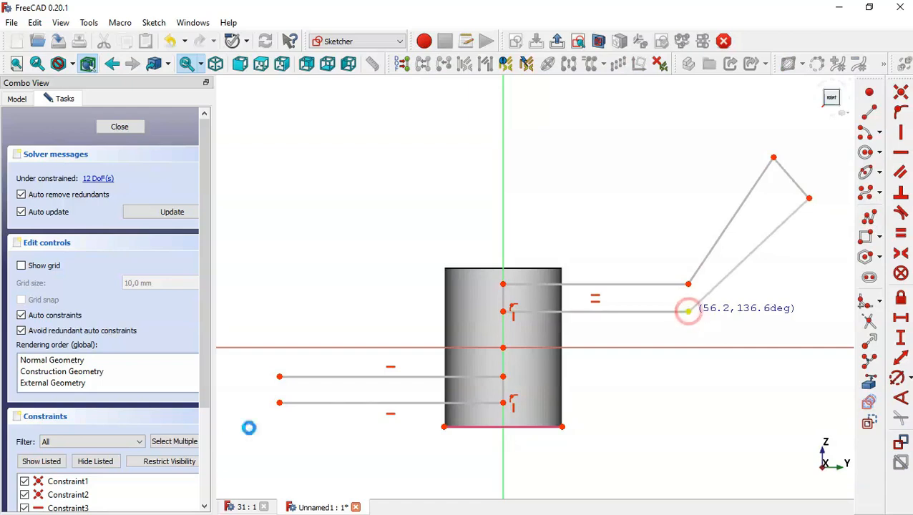
{"action": "key", "text": "Escape"}
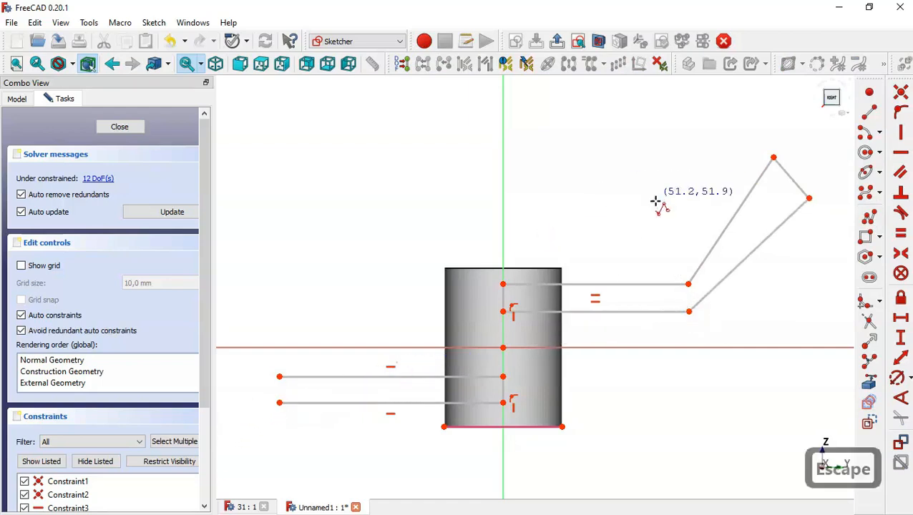
Extend the lower arm's open end with a polyline slanting down toward -Y, with an outer end edge about 19 mm long.
{"action": "scroll", "coordinate": [664, 216], "scroll_direction": "down", "scroll_amount": 2}
{"action": "scroll", "coordinate": [560, 301], "scroll_direction": "up", "scroll_amount": 2}
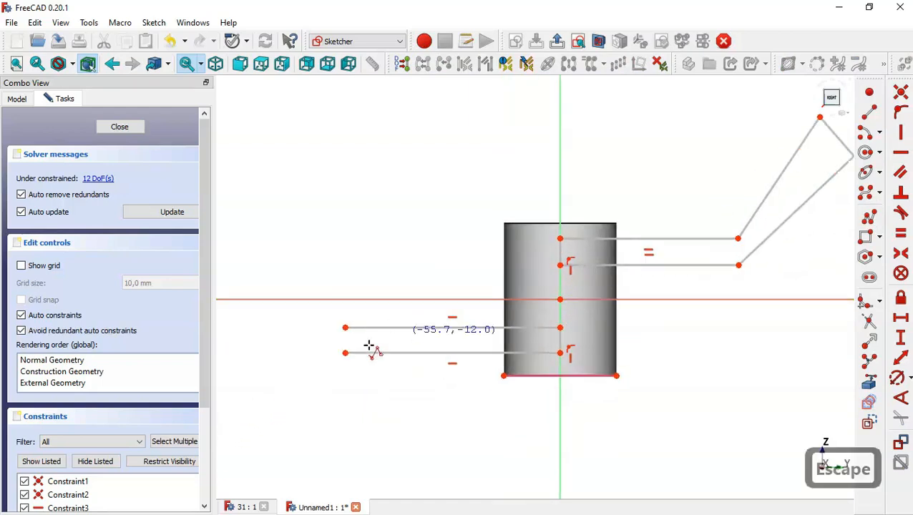
{"action": "left_click", "coordinate": [345, 352]}
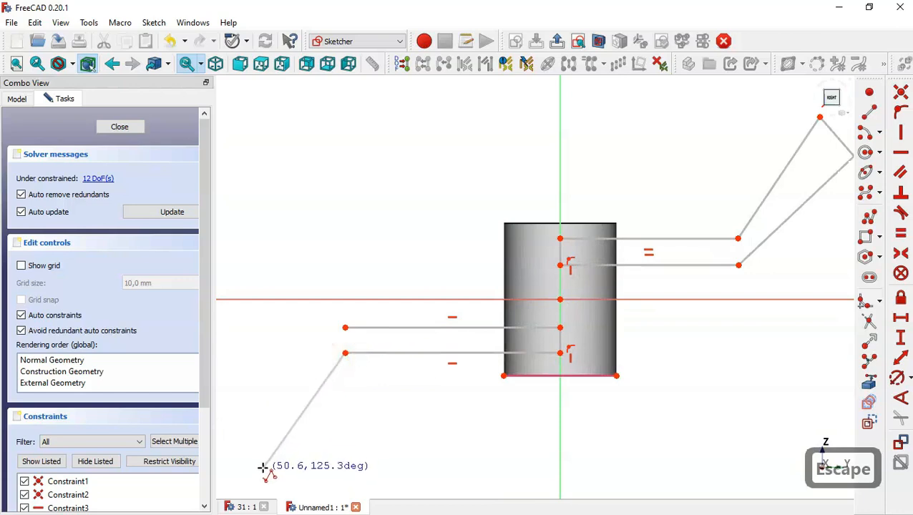
{"action": "left_click", "coordinate": [261, 463]}
{"action": "left_click", "coordinate": [236, 417]}
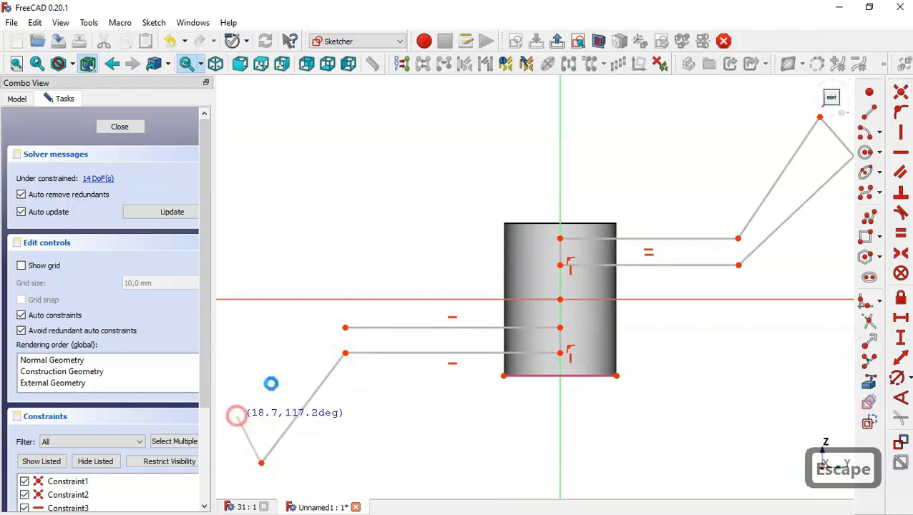
{"action": "left_click", "coordinate": [345, 327]}
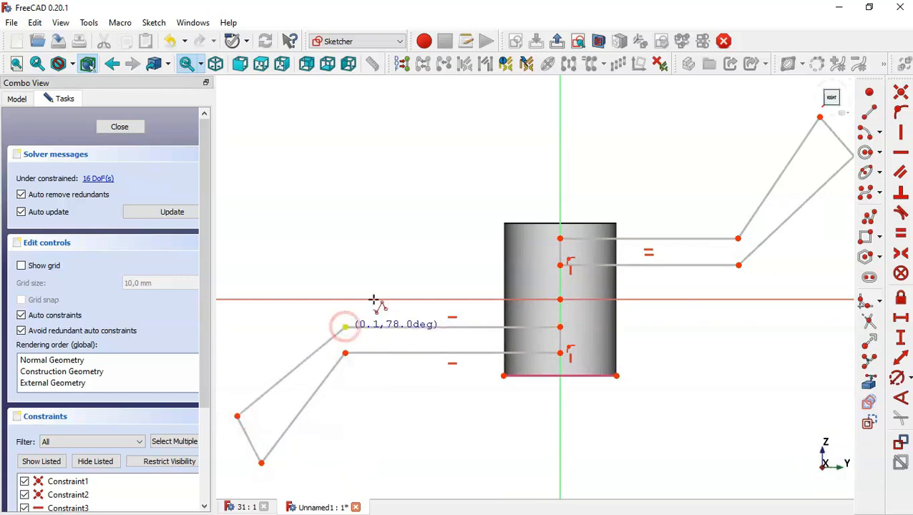
{"action": "key", "text": "Escape"}
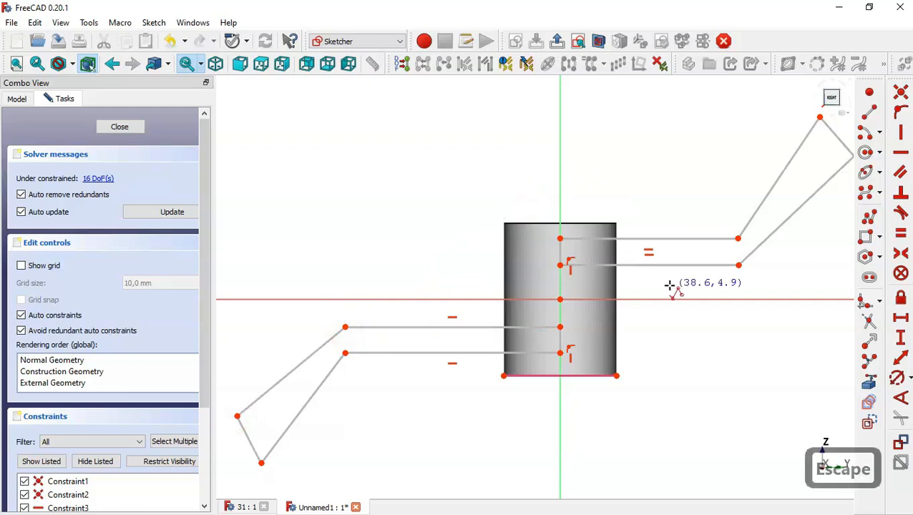
Constrain the two long slanted sides of each arm parallel to each other.
{"action": "left_click", "coordinate": [901, 173]}
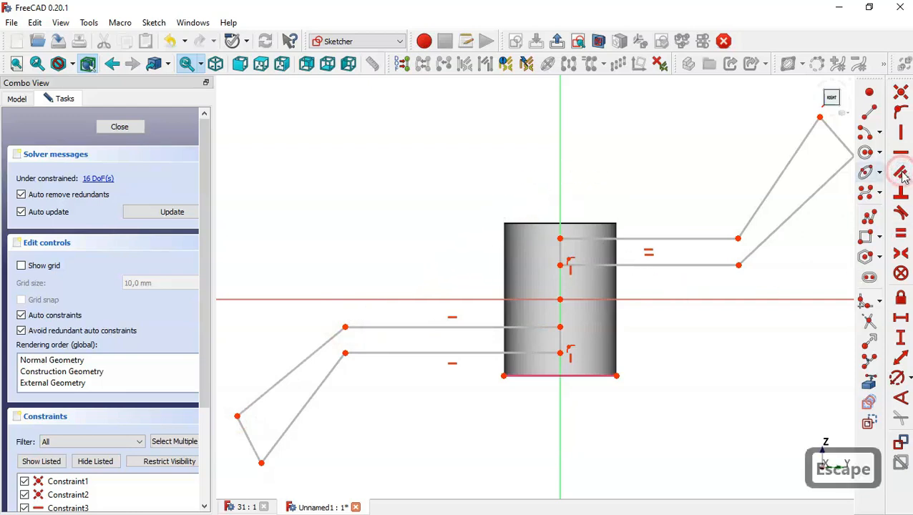
{"action": "left_click", "coordinate": [780, 173]}
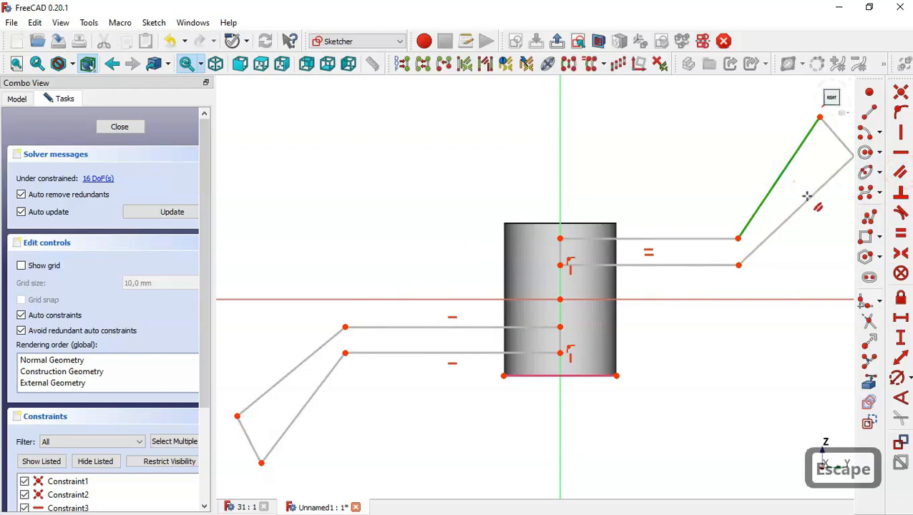
{"action": "left_click", "coordinate": [811, 194]}
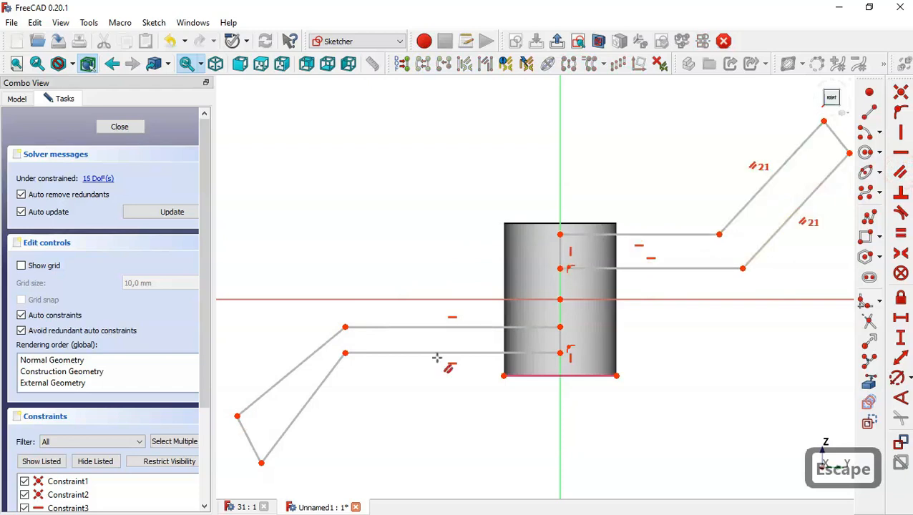
{"action": "left_click", "coordinate": [315, 352]}
{"action": "left_click", "coordinate": [327, 374]}
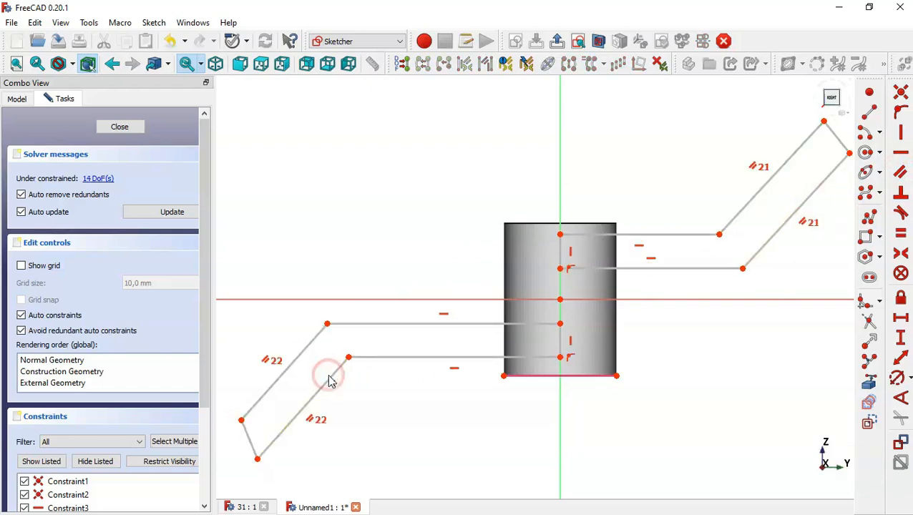
Make the short outer end edge of each arm perpendicular to its adjacent lower slanted side.
{"action": "left_click", "coordinate": [901, 191]}
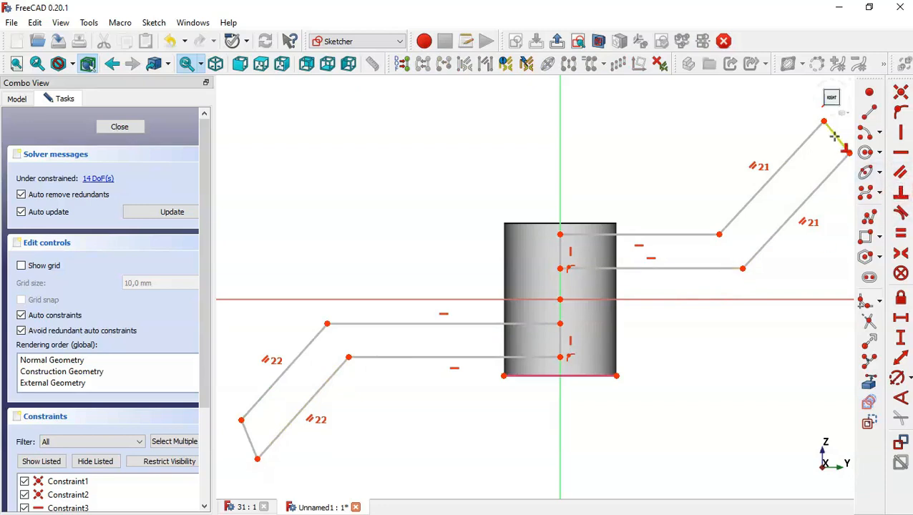
{"action": "left_click", "coordinate": [834, 135]}
{"action": "left_click", "coordinate": [835, 165]}
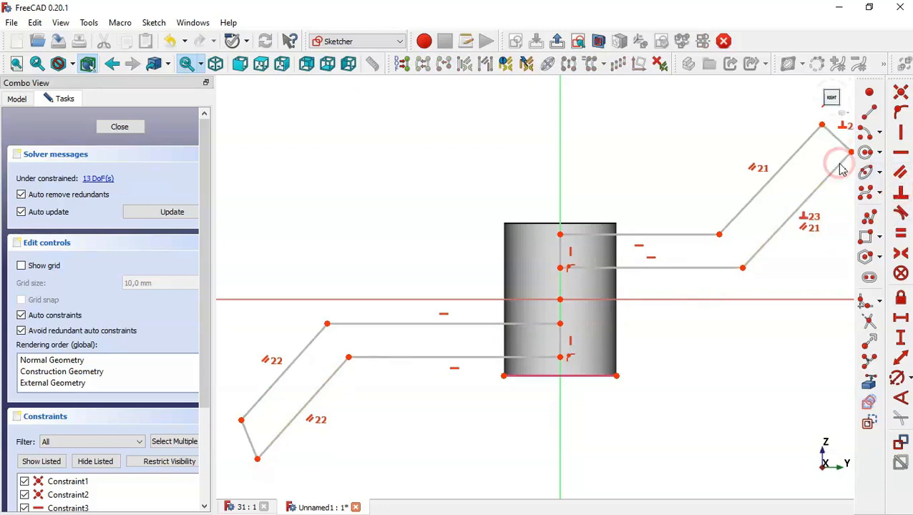
{"action": "left_click", "coordinate": [251, 447]}
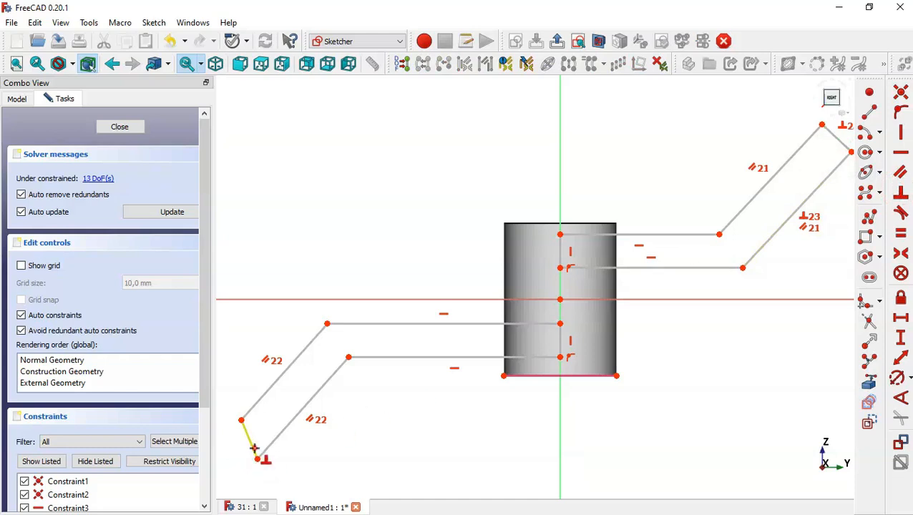
{"action": "left_click", "coordinate": [272, 443]}
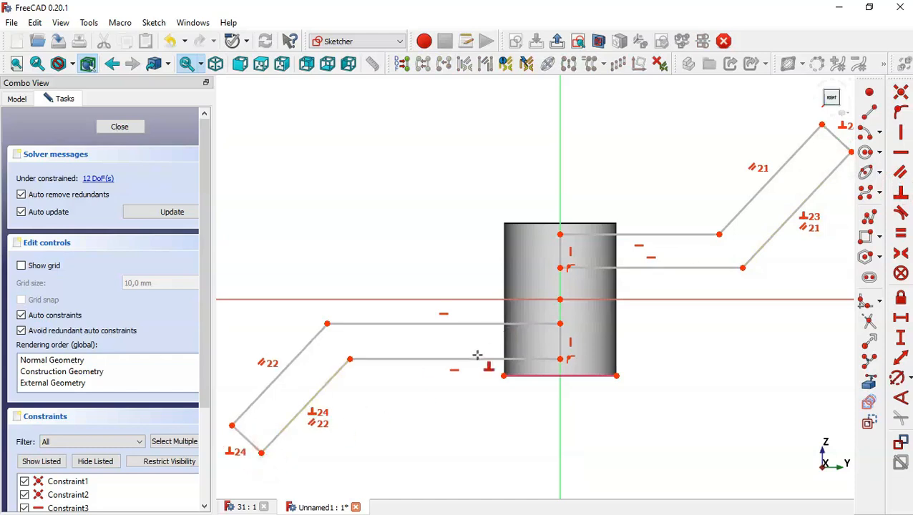
{"action": "key", "text": "Escape"}
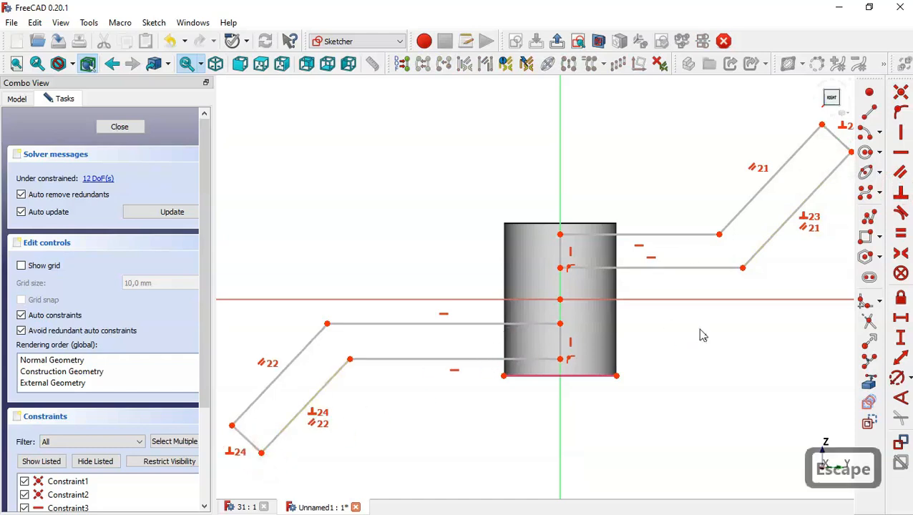
Make the two arms' inner points on the vertical axis symmetric about the horizontal axis.
{"action": "left_click", "coordinate": [901, 255]}
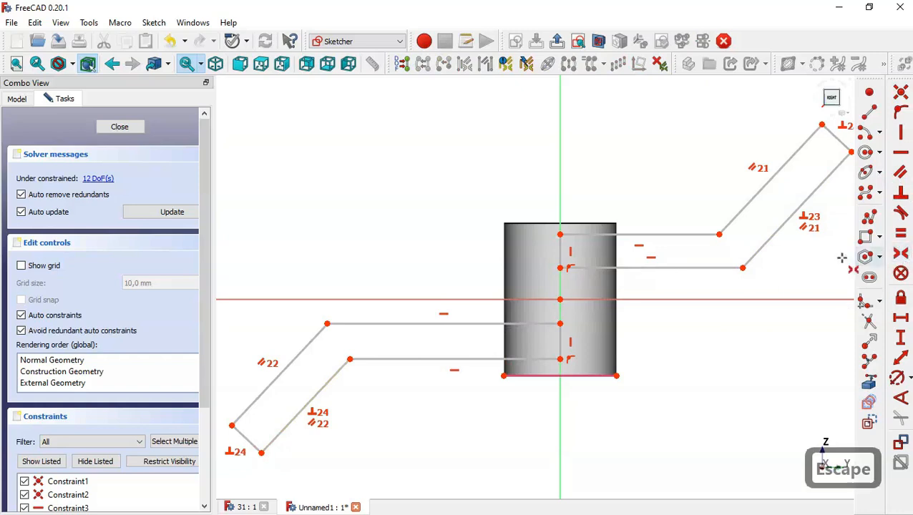
{"action": "left_click", "coordinate": [560, 268]}
{"action": "left_click", "coordinate": [561, 324]}
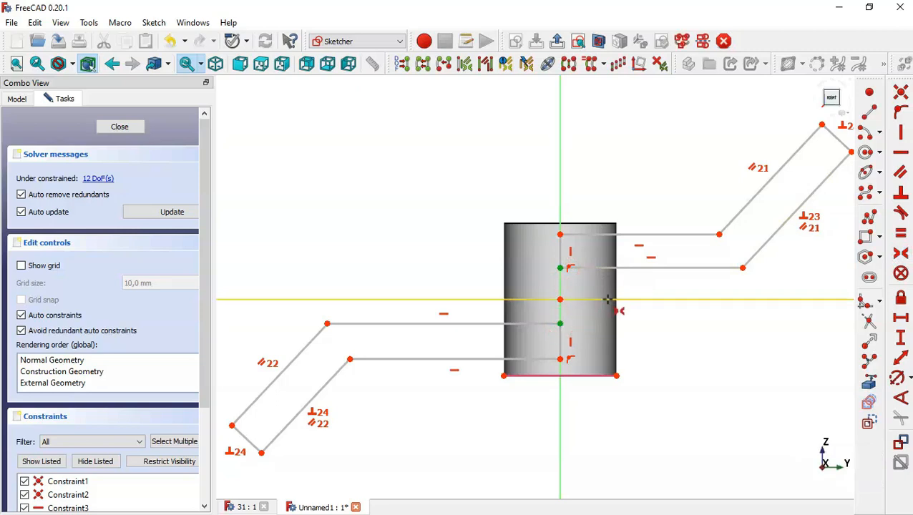
{"action": "left_click", "coordinate": [607, 301]}
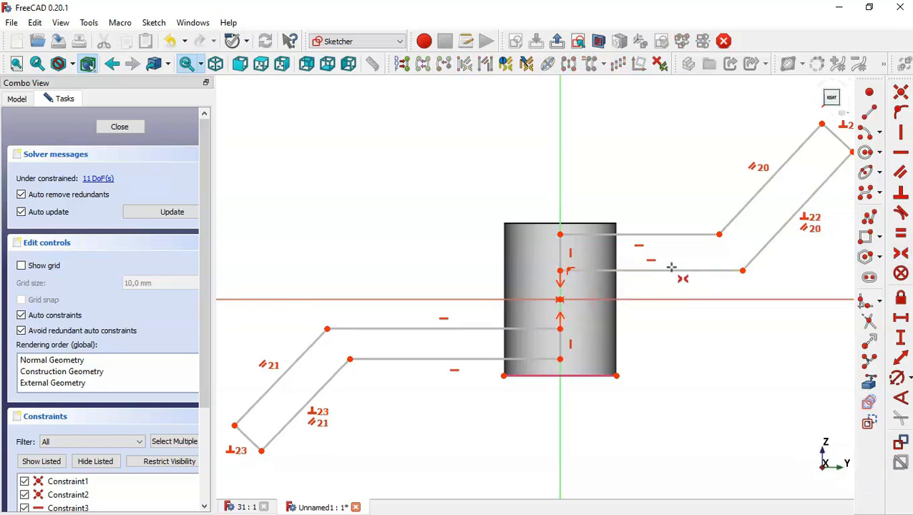
Constrain both arms' outer end edges and their vertical edges on the axis to equal length.
{"action": "left_click", "coordinate": [903, 236]}
{"action": "left_click", "coordinate": [836, 139]}
{"action": "left_click", "coordinate": [561, 248]}
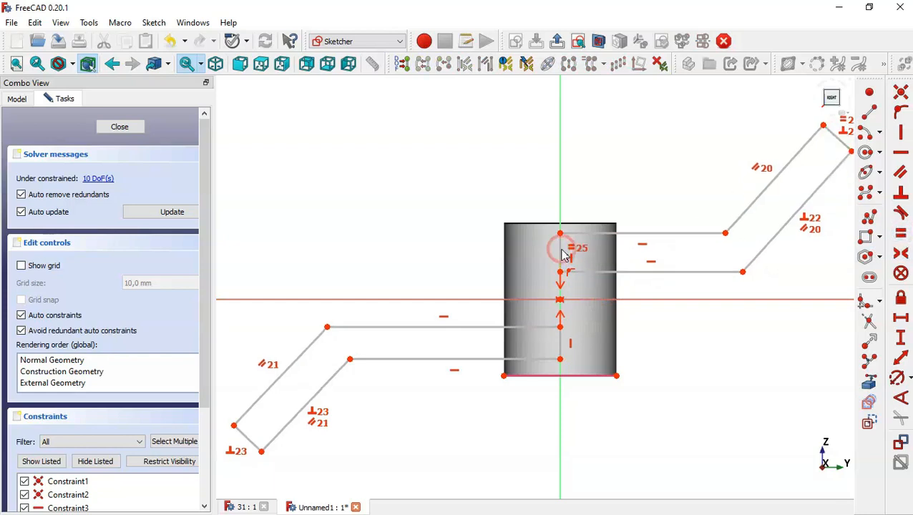
{"action": "left_click", "coordinate": [560, 249]}
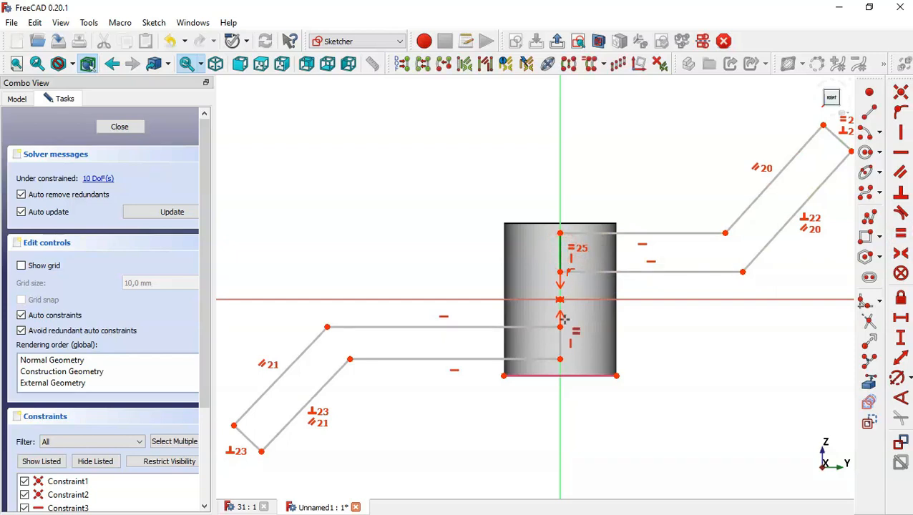
{"action": "left_click", "coordinate": [560, 341]}
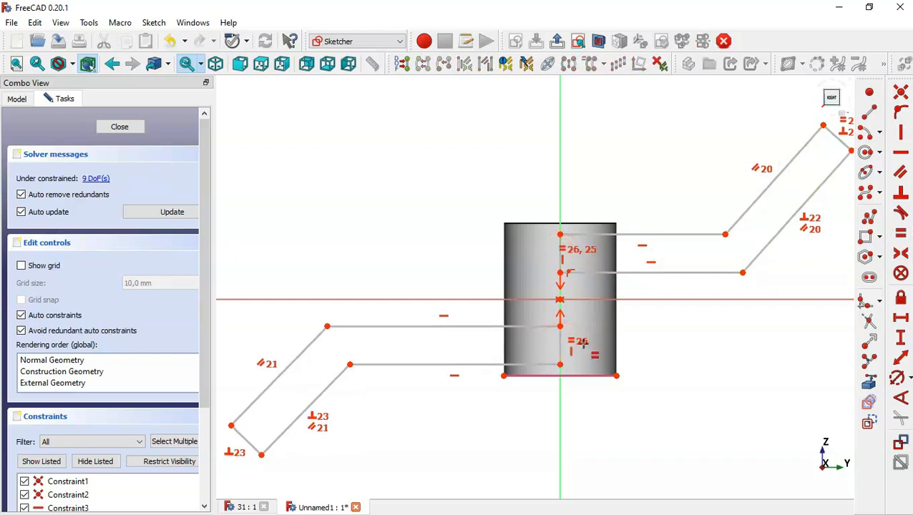
{"action": "left_click", "coordinate": [561, 344]}
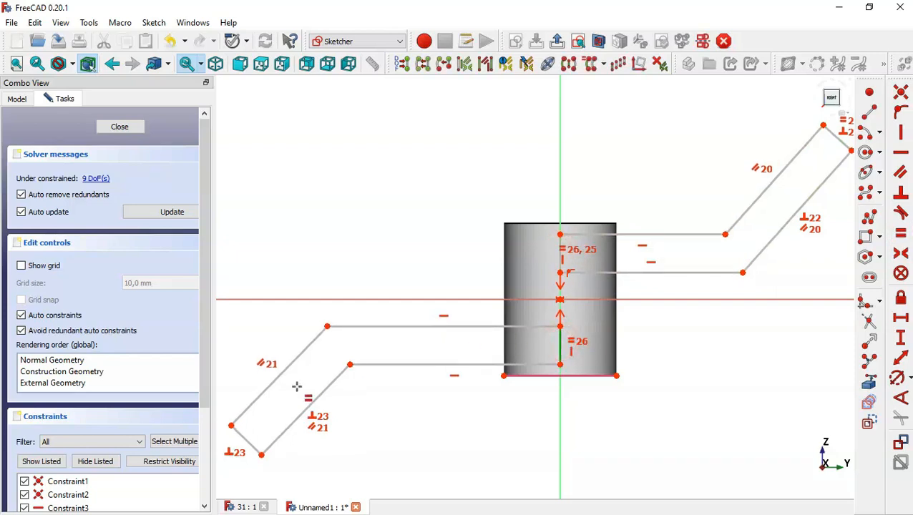
{"action": "left_click", "coordinate": [246, 441]}
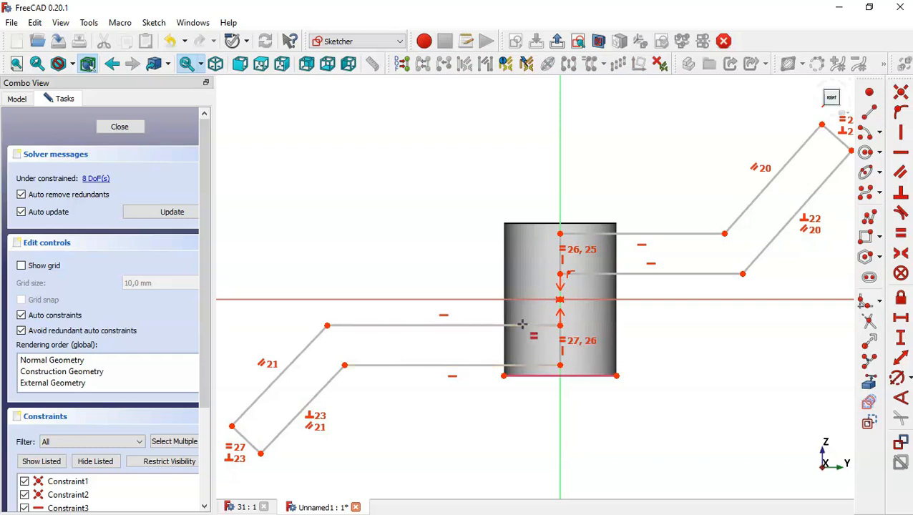
Check the arm dimensions in reference model 31 and set the upper arm's lower horizontal edge to a 45 mm horizontal distance.
{"action": "scroll", "coordinate": [518, 301], "scroll_direction": "down", "scroll_amount": 1}
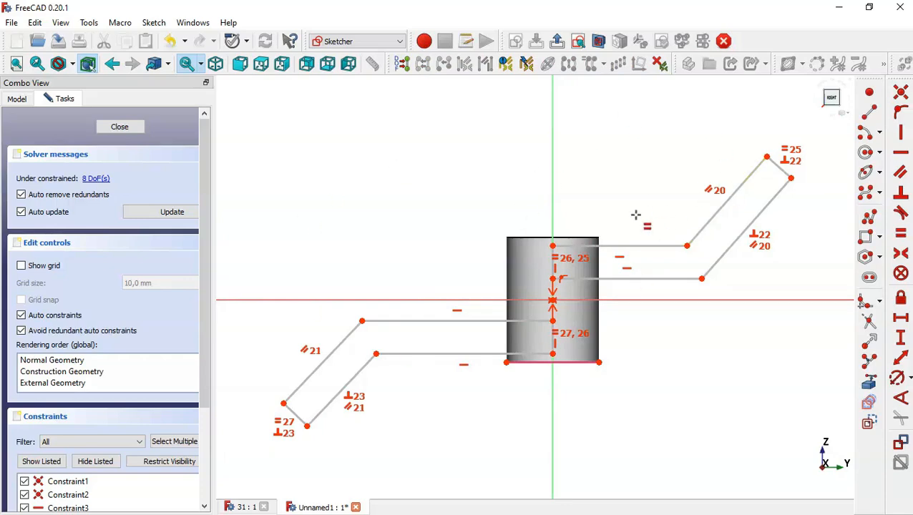
{"action": "left_click", "coordinate": [244, 507]}
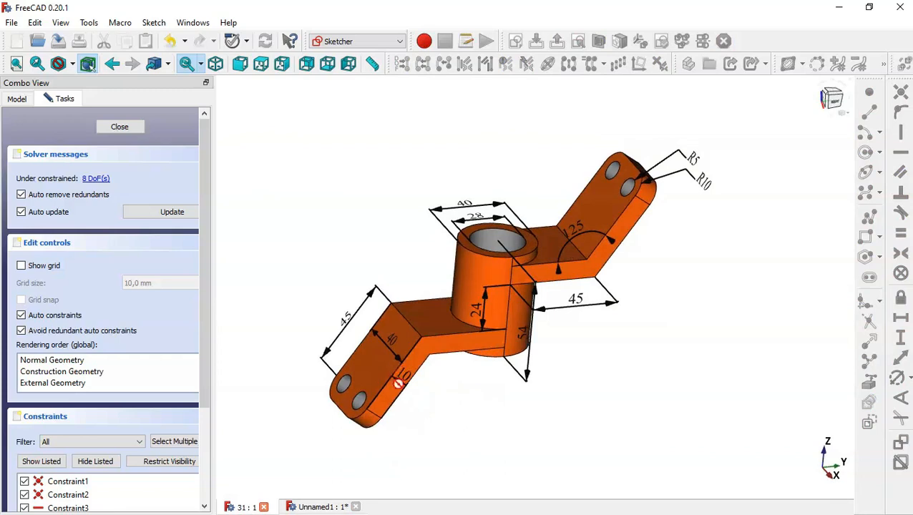
{"action": "middle_click_drag", "start_coordinate": [443, 401], "coordinate": [410, 342]}
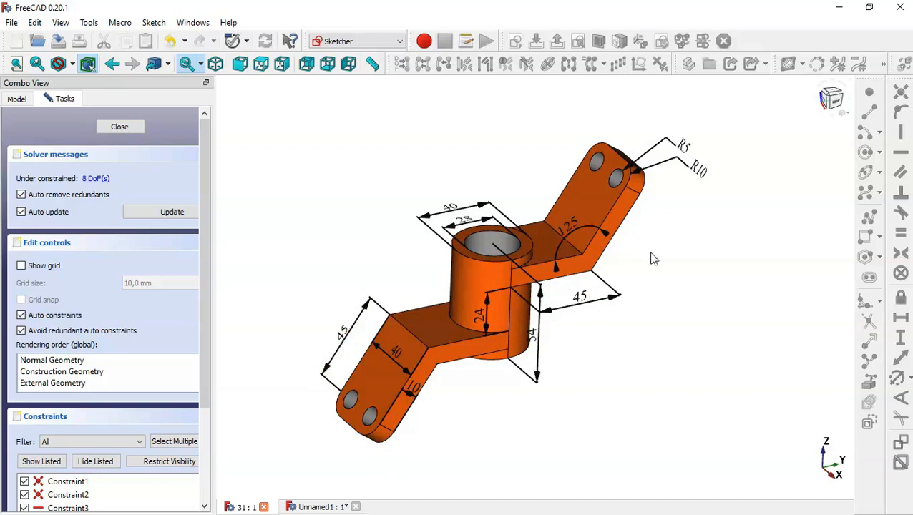
{"action": "middle_click_drag", "start_coordinate": [652, 259], "coordinate": [650, 253]}
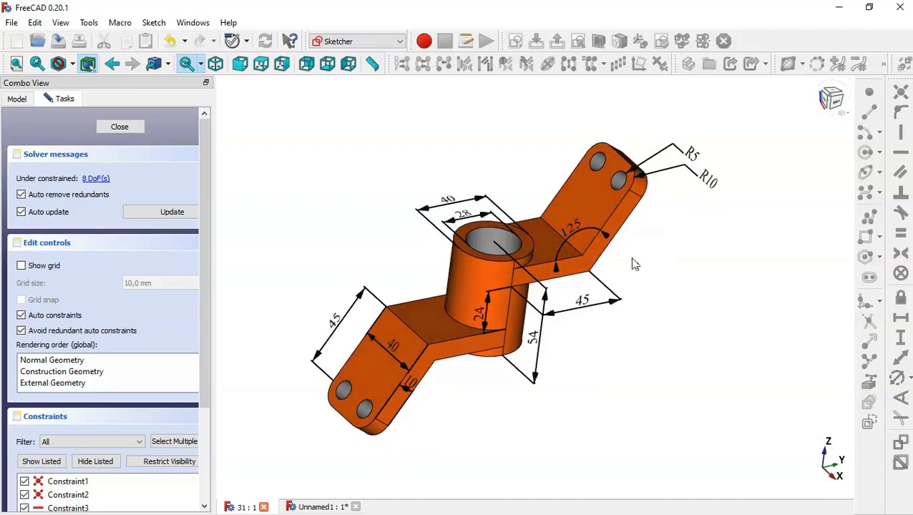
{"action": "middle_click_drag", "start_coordinate": [682, 295], "coordinate": [666, 277]}
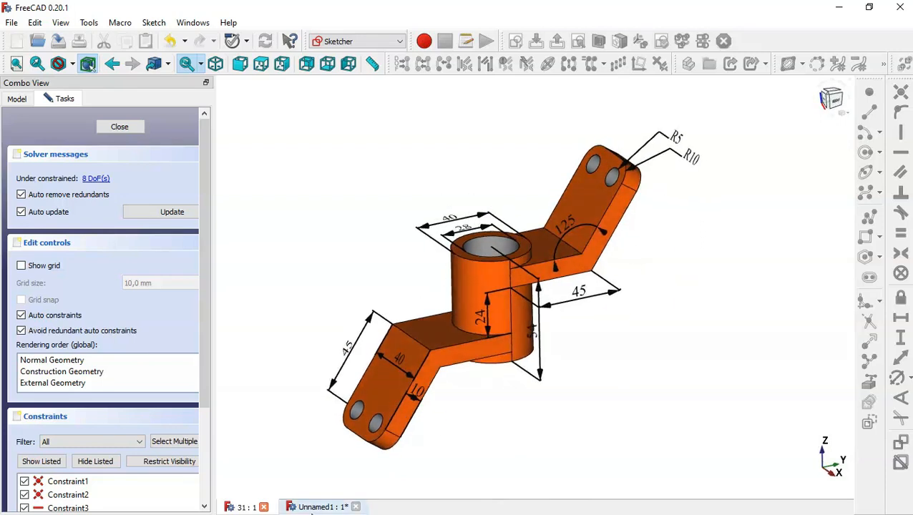
{"action": "left_click", "coordinate": [316, 508]}
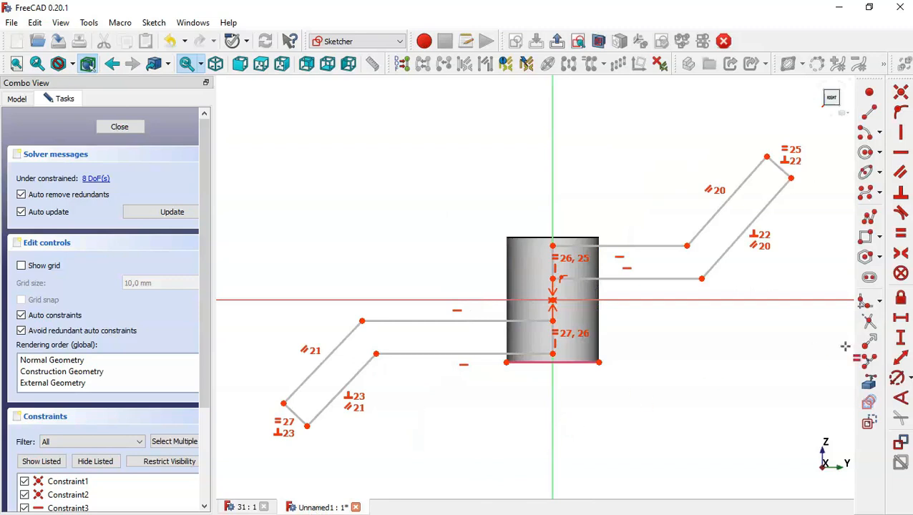
{"action": "left_click", "coordinate": [903, 322]}
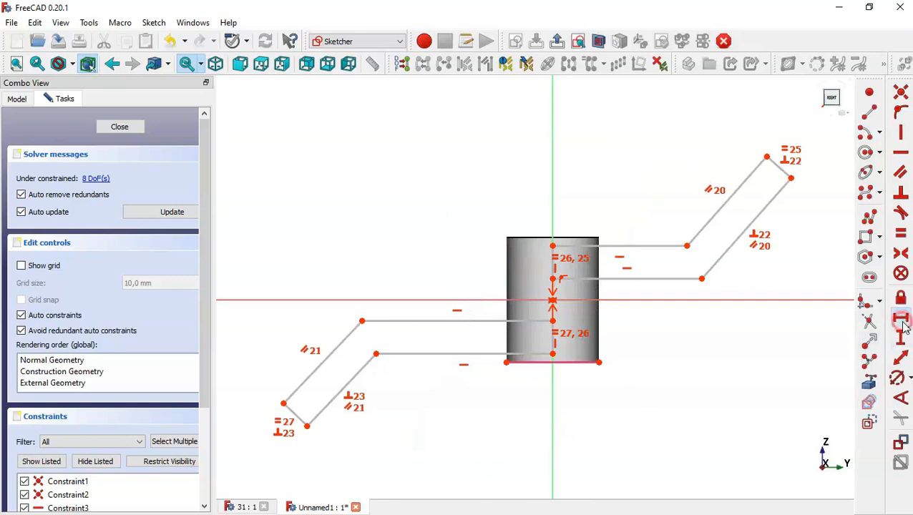
{"action": "left_click", "coordinate": [673, 276]}
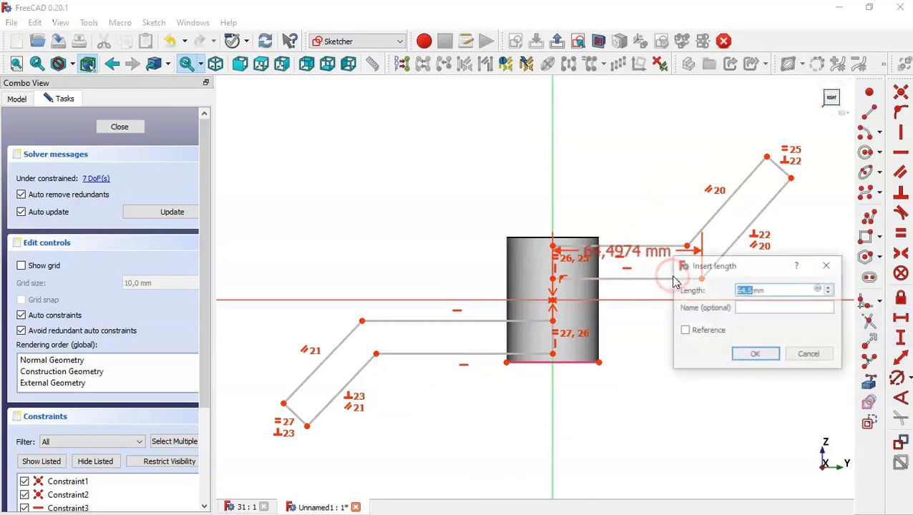
{"action": "type", "text": "45"}
{"action": "key", "text": "Return"}
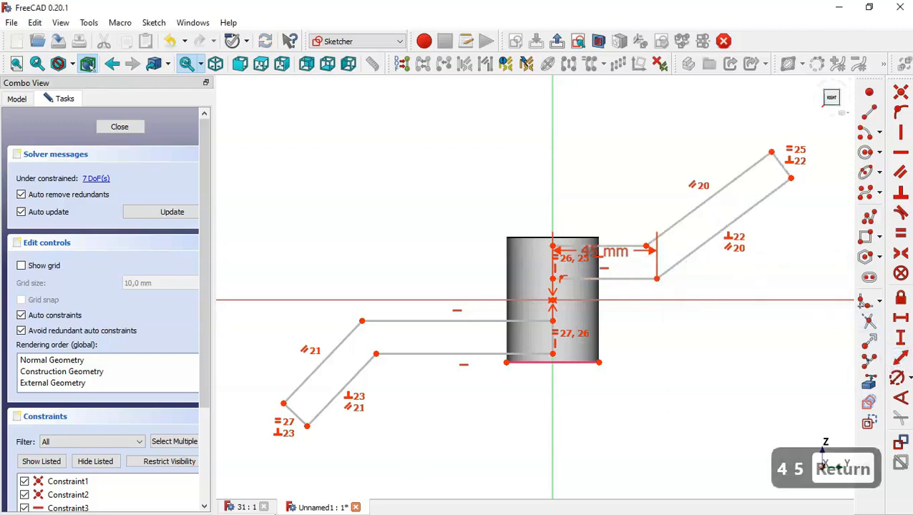
Check the slanted arm dimension in reference model 31 and set the lower arm's upper slanted edge to 55 mm.
{"action": "left_click", "coordinate": [243, 508]}
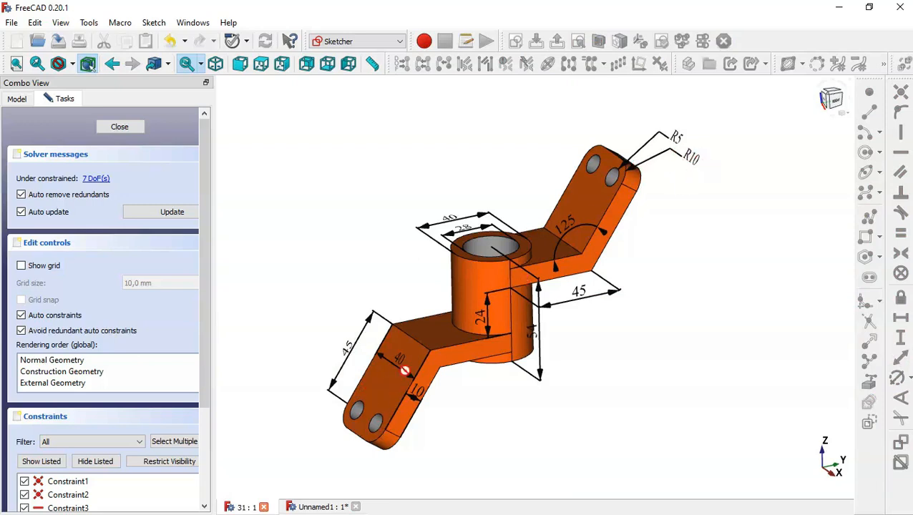
{"action": "left_click", "coordinate": [307, 508]}
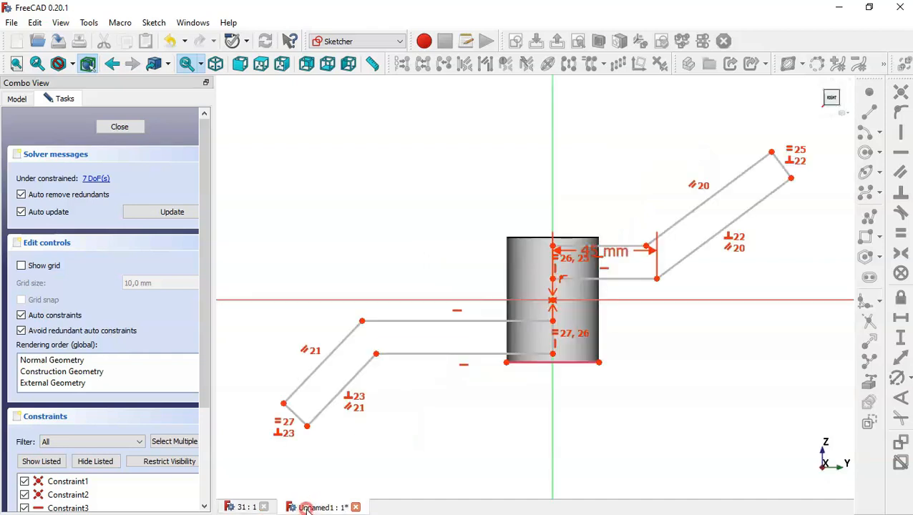
{"action": "left_click", "coordinate": [336, 346]}
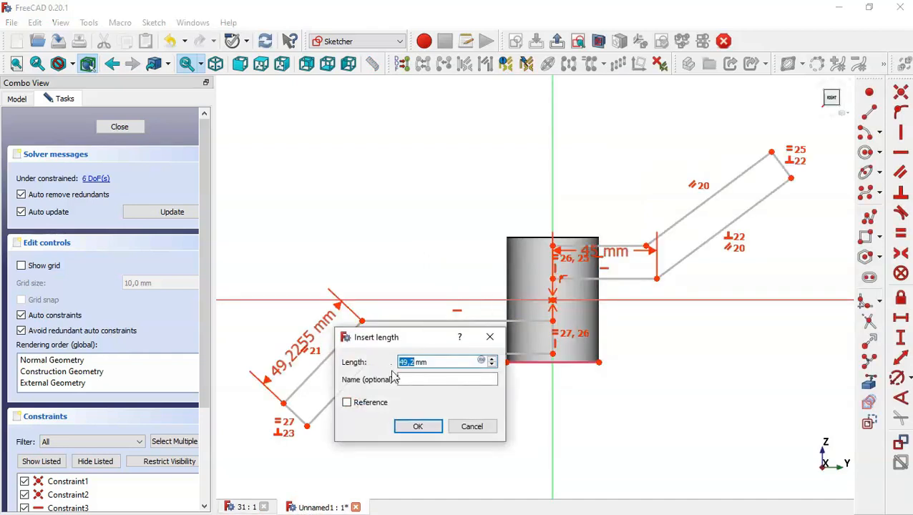
{"action": "type", "text": "55"}
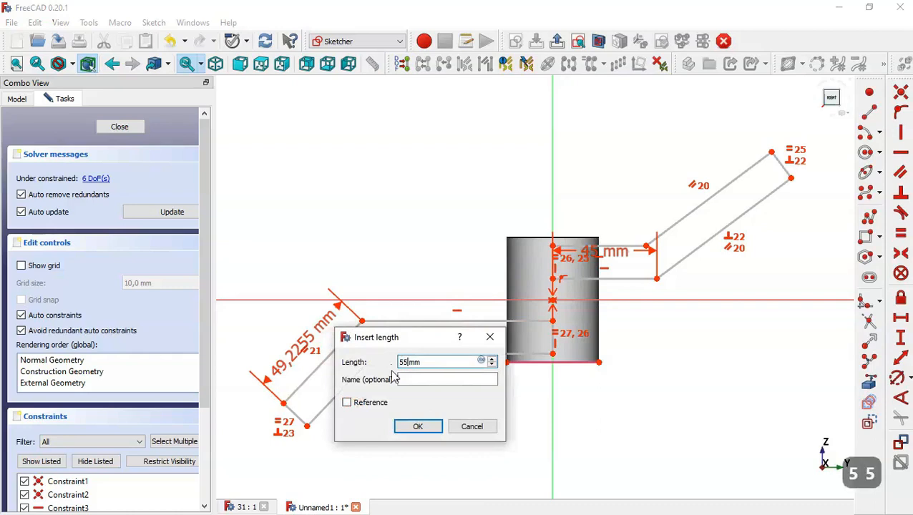
{"action": "left_click", "coordinate": [418, 427]}
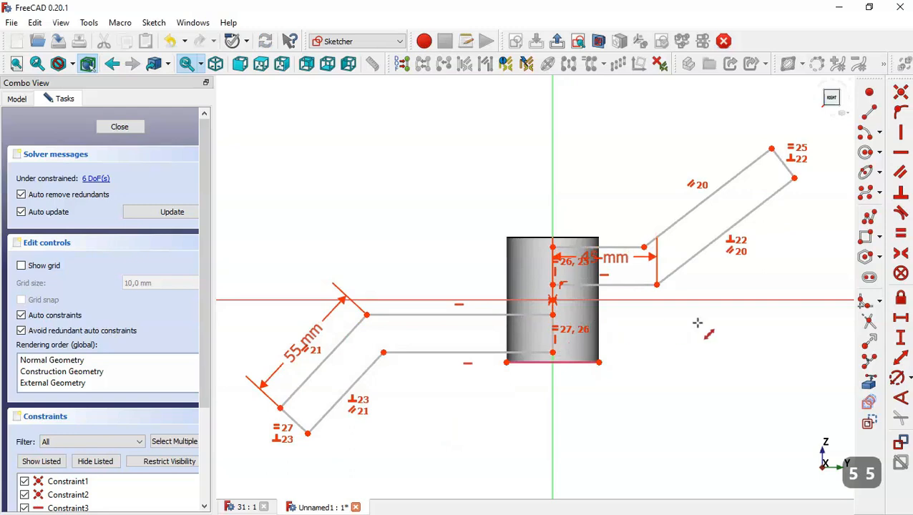
Set a 5 mm vertical distance between the cylinder's bottom edge and the lower arm's lower point on the vertical axis.
{"action": "left_click", "coordinate": [903, 345]}
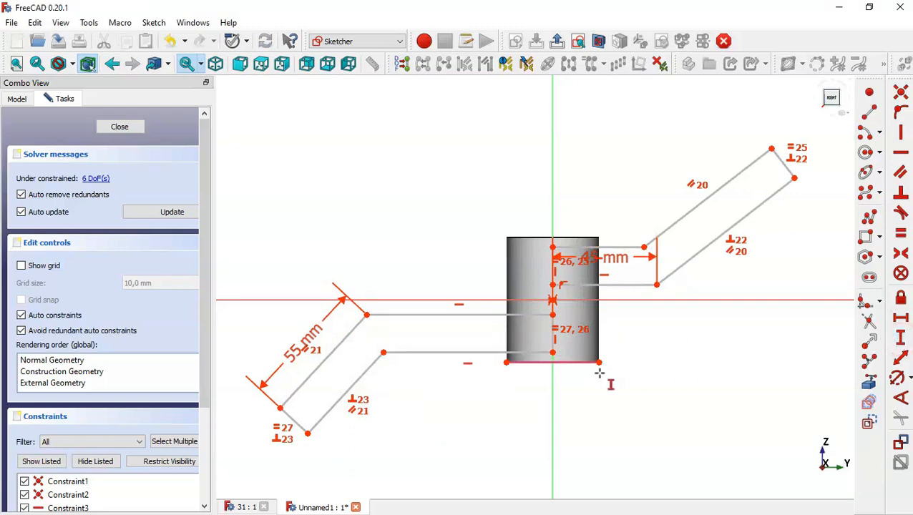
{"action": "left_click", "coordinate": [507, 363]}
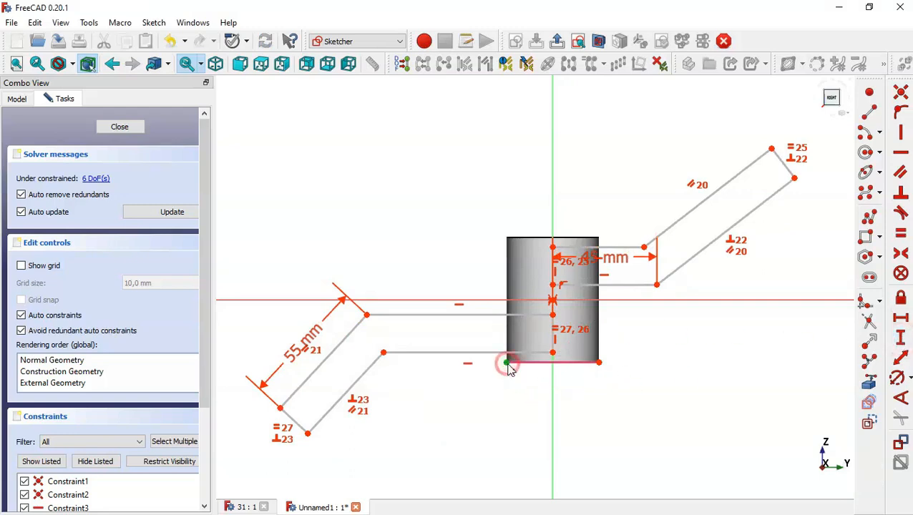
{"action": "left_click", "coordinate": [553, 352]}
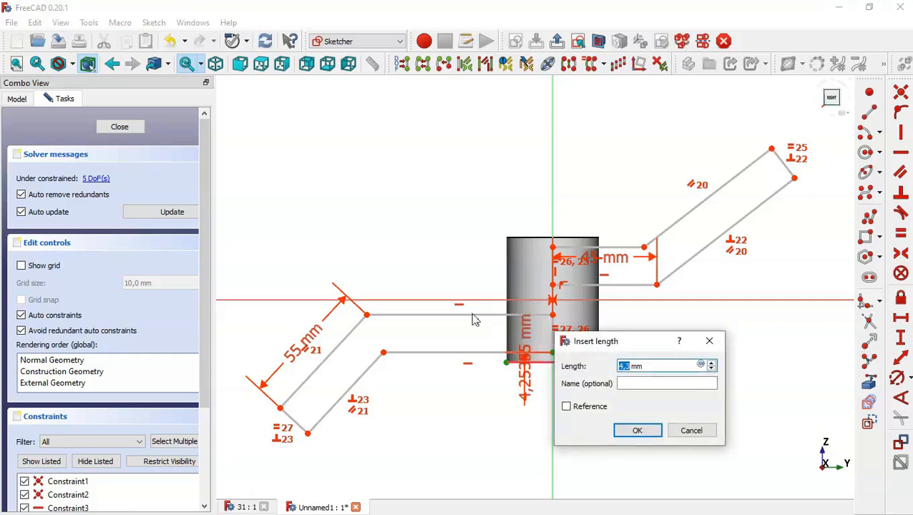
{"action": "type", "text": "5"}
{"action": "key", "text": "Return"}
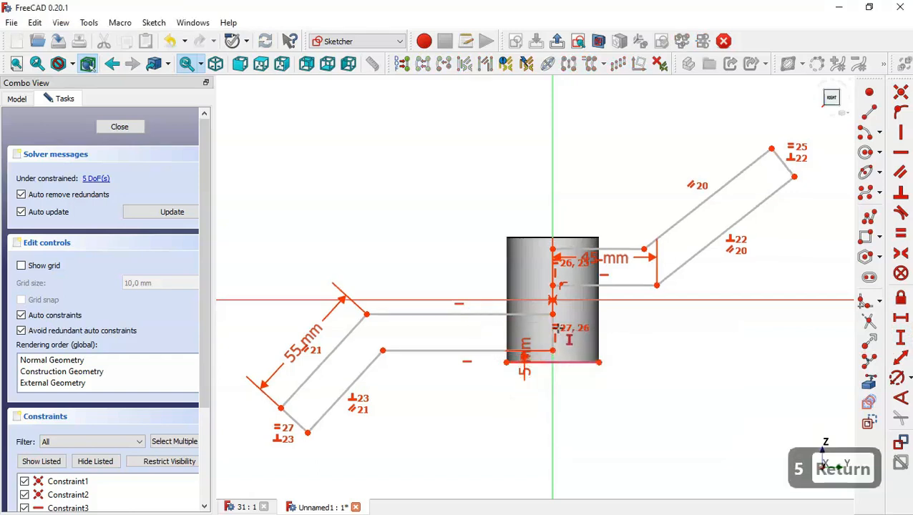
Set the lower arm's vertical edge on the axis to 10 mm.
{"action": "left_click", "coordinate": [553, 326]}
{"action": "type", "text": "10"}
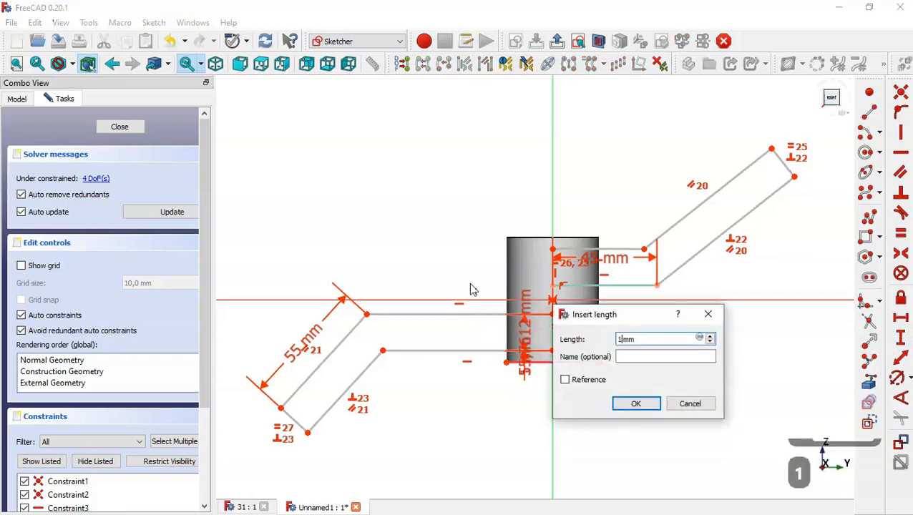
{"action": "key", "text": "Return"}
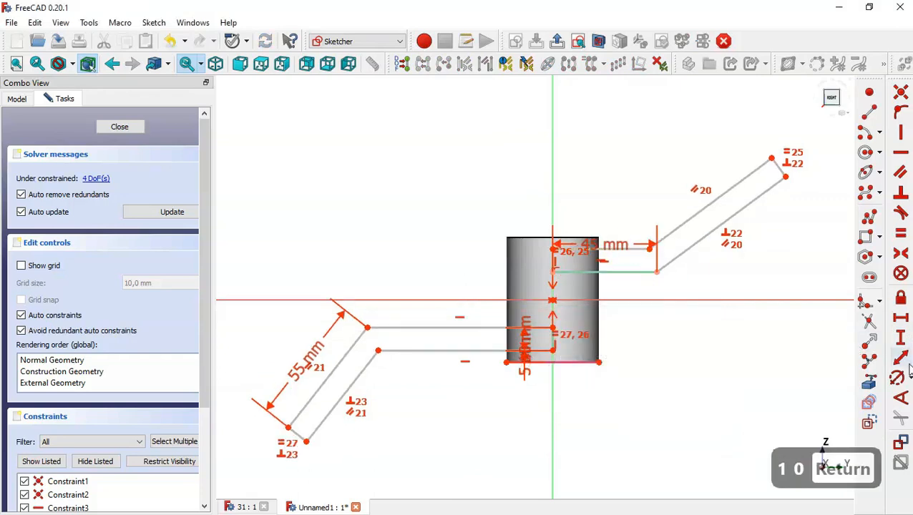
Set the angle between the upper arm's upper horizontal edge and its adjoining slanted edge to 125°.
{"action": "left_click", "coordinate": [902, 400]}
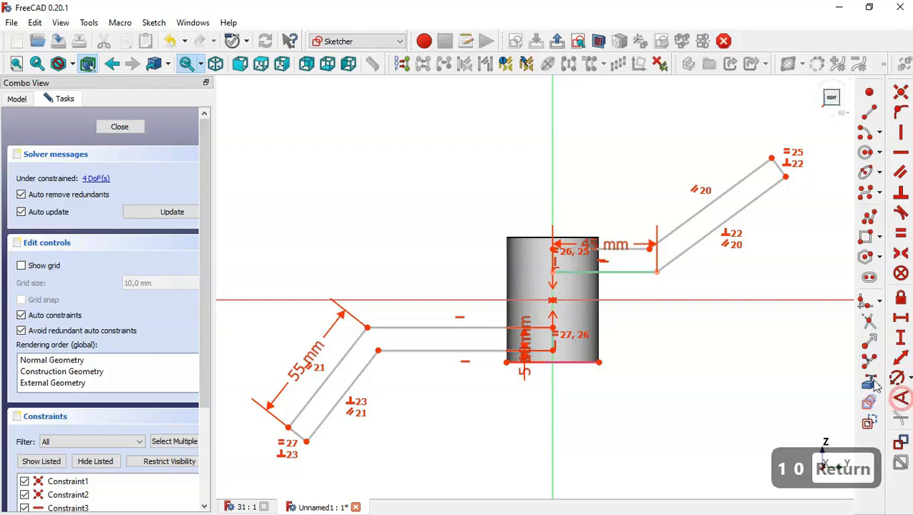
{"action": "left_click", "coordinate": [634, 246]}
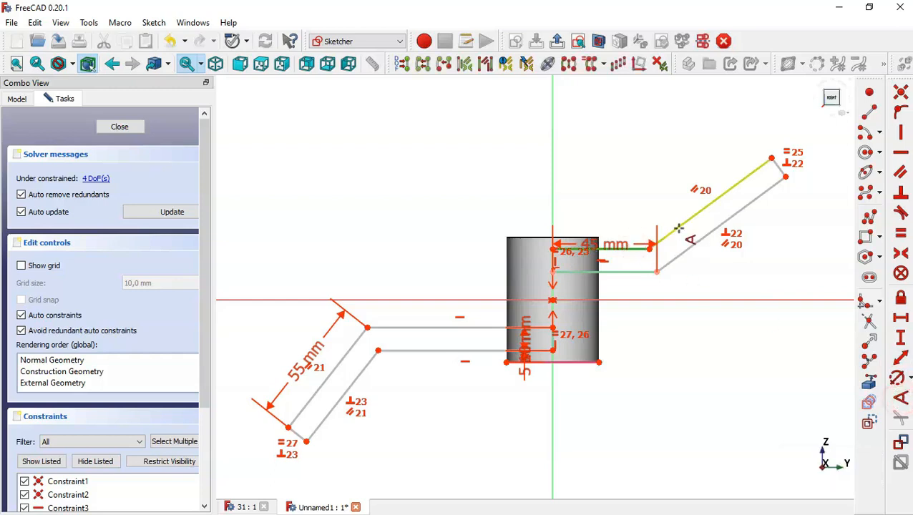
{"action": "left_click", "coordinate": [674, 231]}
{"action": "type", "text": "125"}
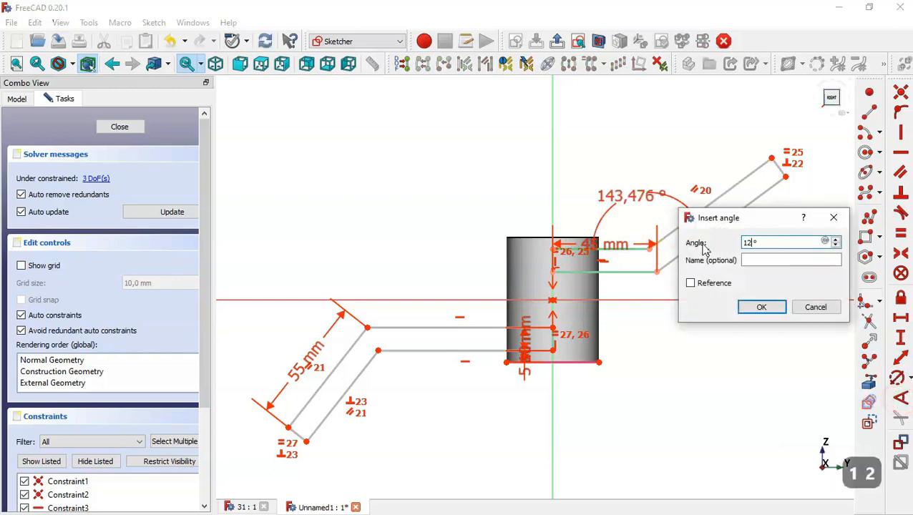
{"action": "key", "text": "Return"}
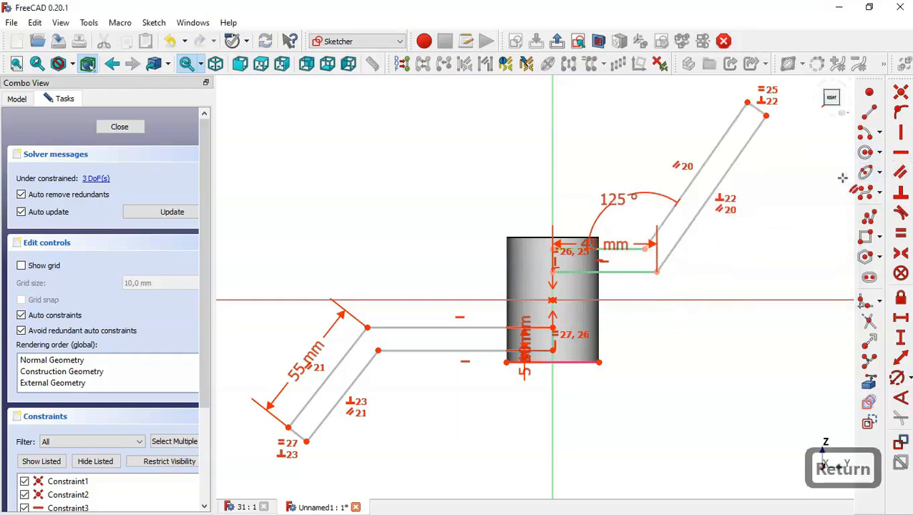
Make the upper arm's upper slanted edge parallel to the lower arm's lower slanted edge.
{"action": "left_click", "coordinate": [899, 175]}
{"action": "left_click", "coordinate": [714, 154]}
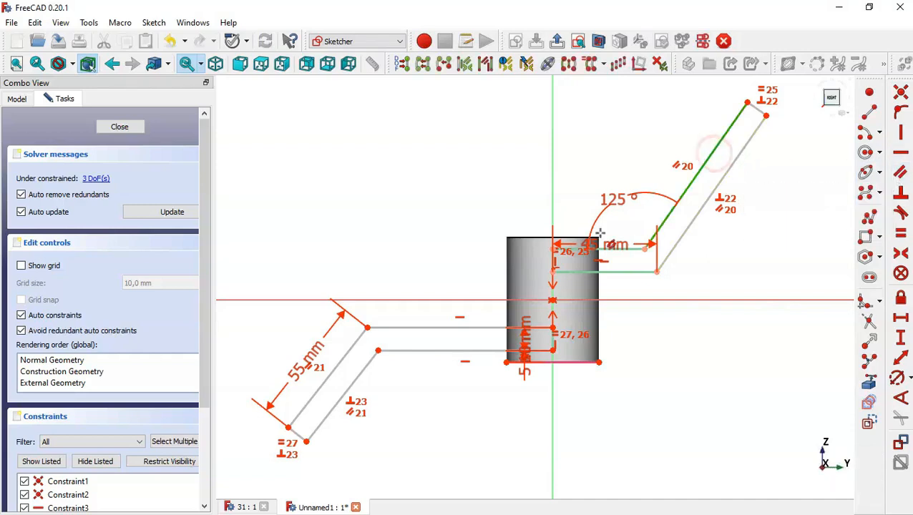
{"action": "left_click", "coordinate": [357, 374]}
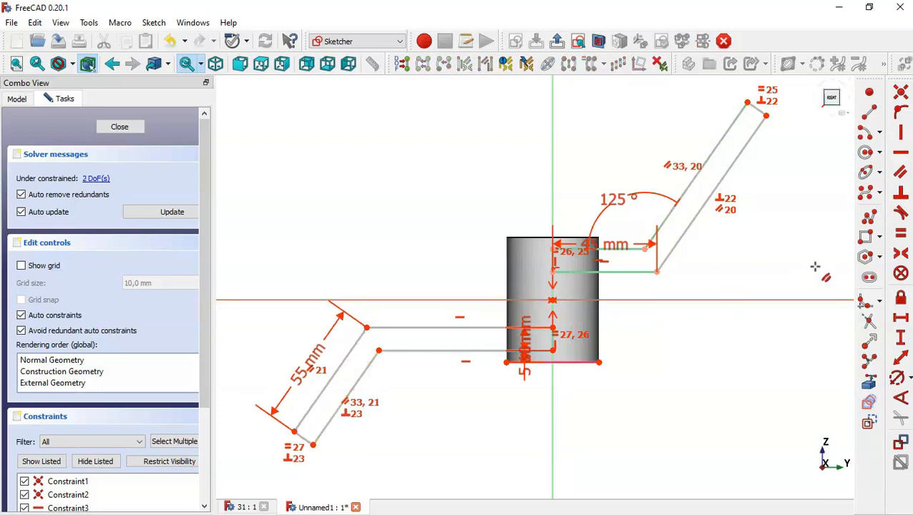
Make the upper arm's lower slanted and horizontal edges equal in length to the lower arm's corresponding upper edges.
{"action": "left_click", "coordinate": [902, 237]}
{"action": "left_click", "coordinate": [331, 380]}
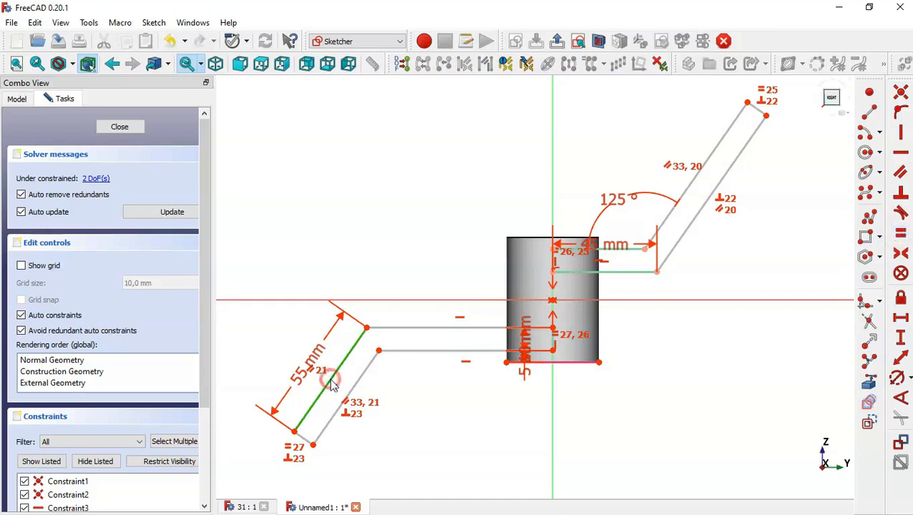
{"action": "left_click", "coordinate": [720, 187]}
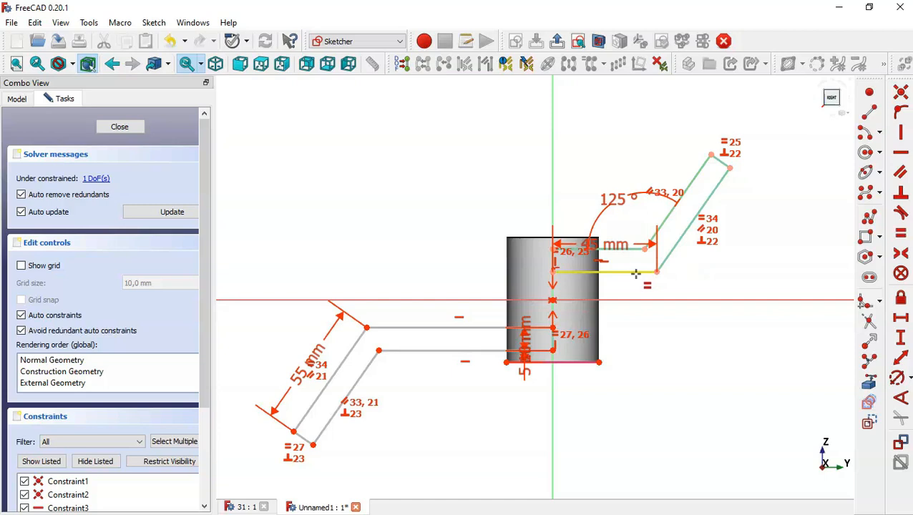
{"action": "left_click", "coordinate": [636, 272]}
{"action": "left_click", "coordinate": [468, 326]}
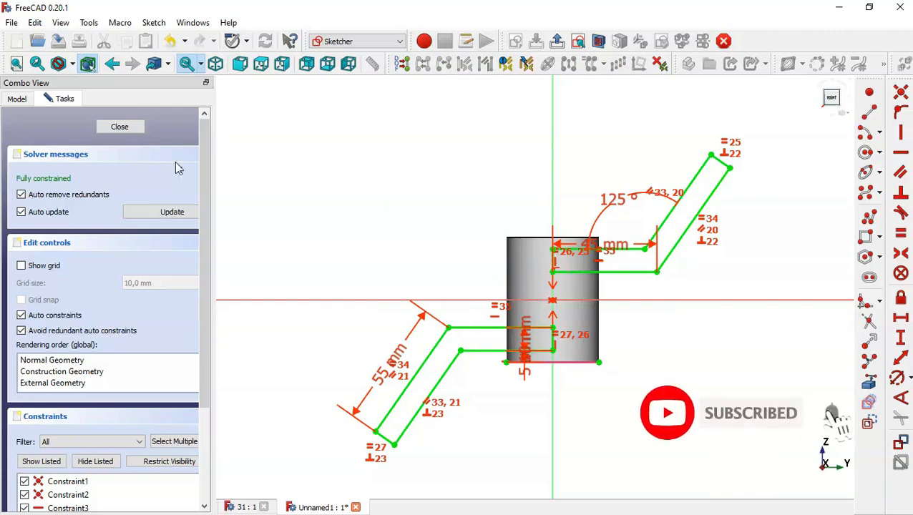
Close the arm profile sketch and pad it 40 mm symmetric to the sketch plane.
{"action": "left_click", "coordinate": [117, 127]}
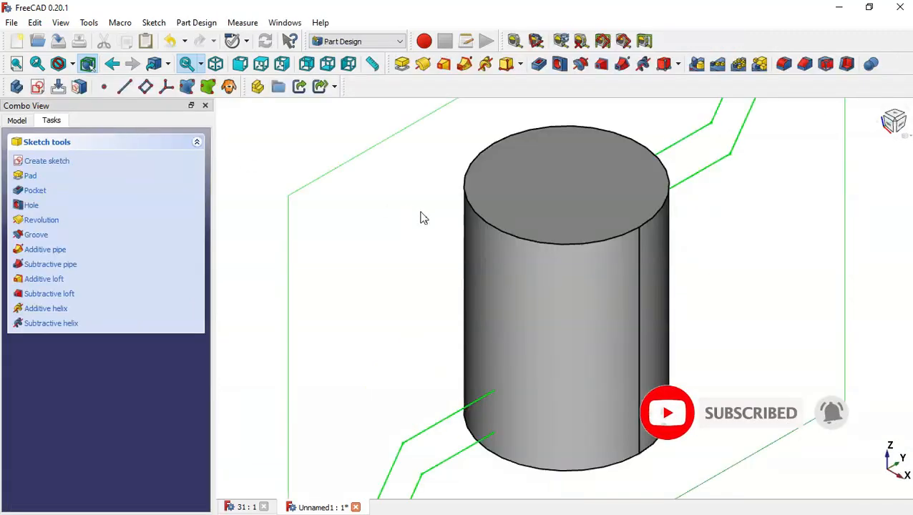
{"action": "key", "text": "Home"}
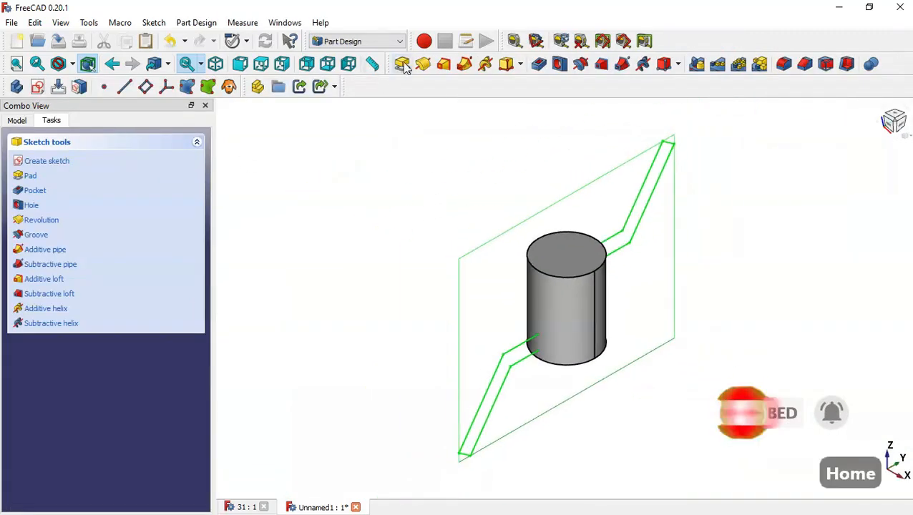
{"action": "left_click", "coordinate": [402, 65]}
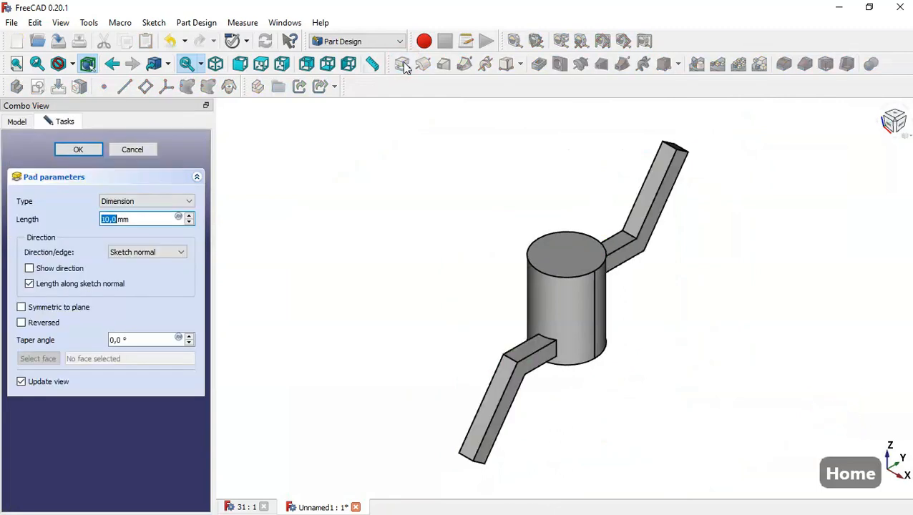
{"action": "left_click", "coordinate": [60, 314]}
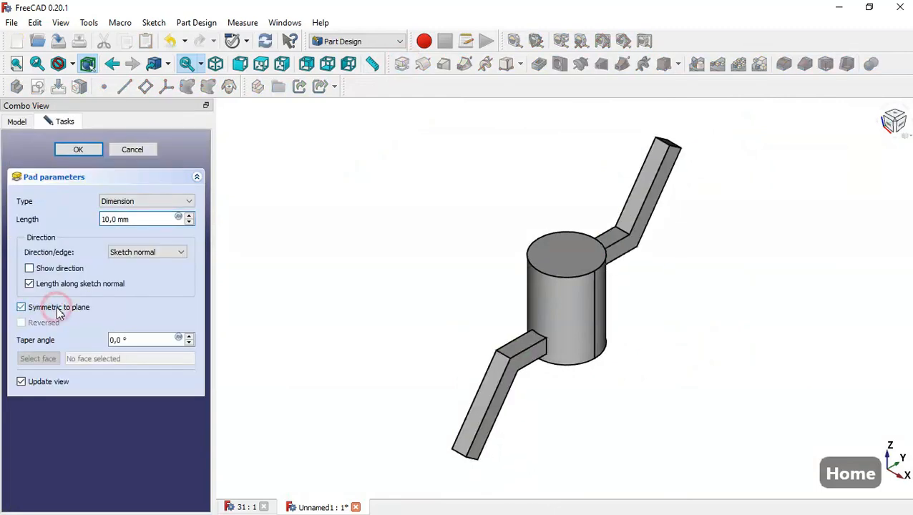
{"action": "triple_click", "coordinate": [152, 218]}
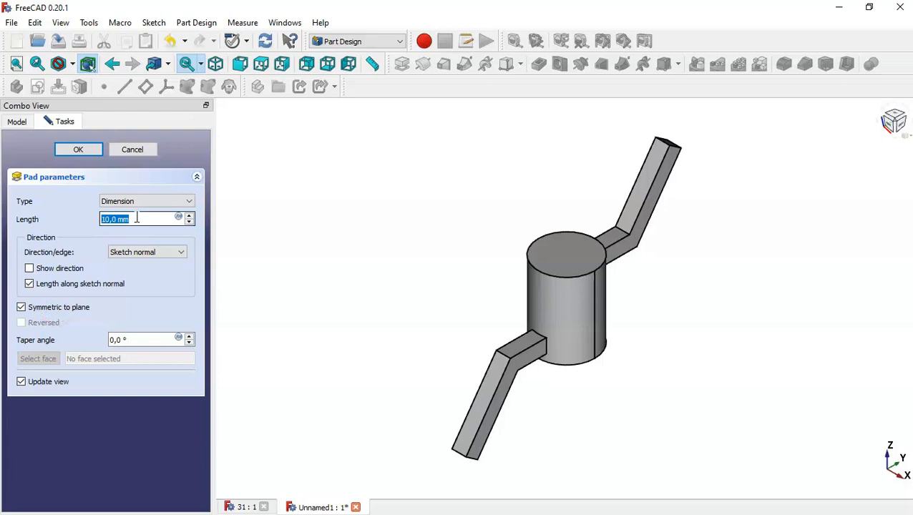
{"action": "type", "text": "40"}
{"action": "left_click", "coordinate": [82, 150]}
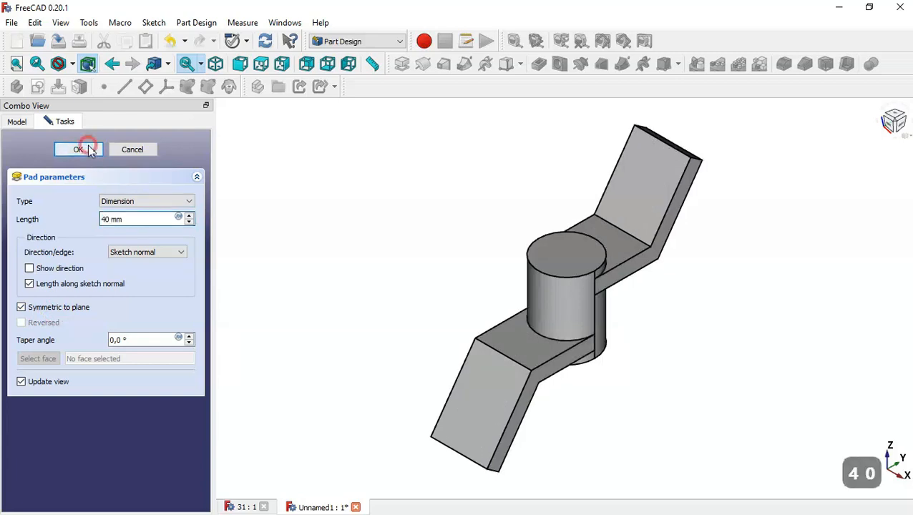
{"action": "middle_click_drag", "start_coordinate": [338, 224], "coordinate": [422, 257]}
{"action": "key", "text": "Home"}
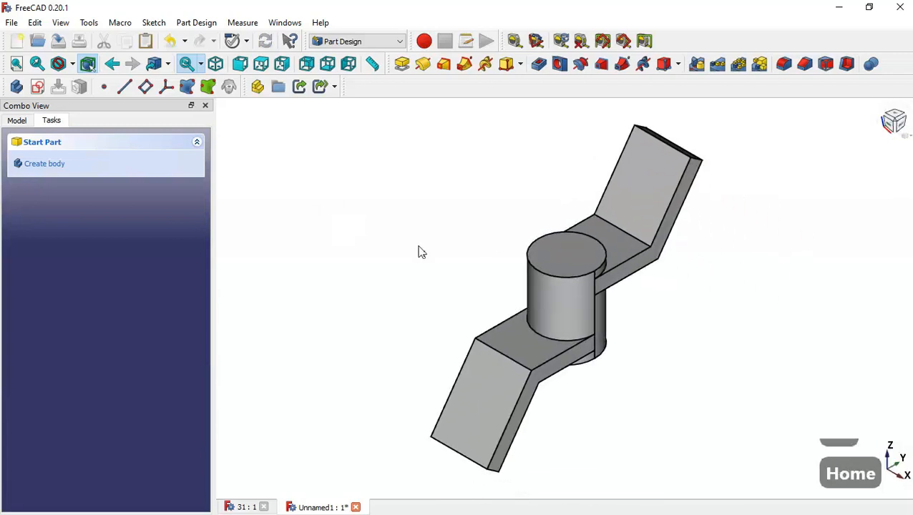
Start a fillet on the lower arm's near outer corner edge, check the radius in reference model 31, and set it to 10 mm.
{"action": "left_click", "coordinate": [492, 474]}
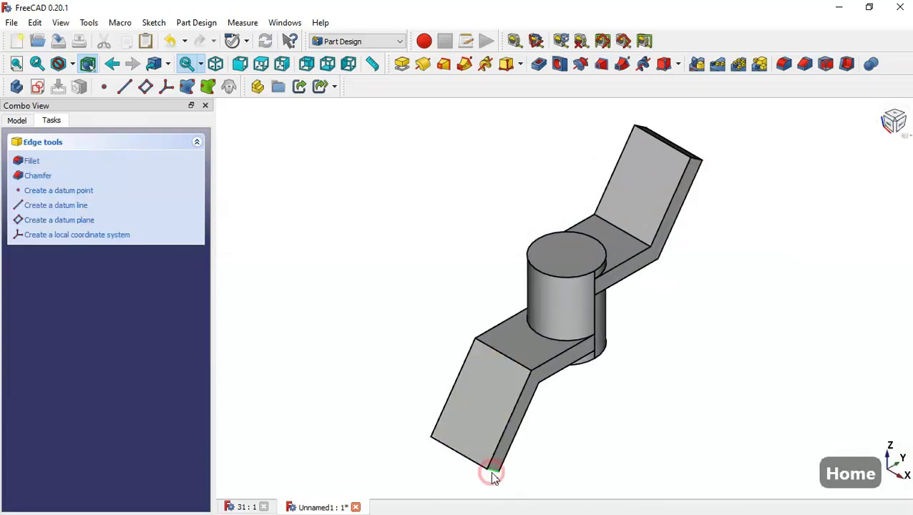
{"action": "left_click", "coordinate": [785, 64]}
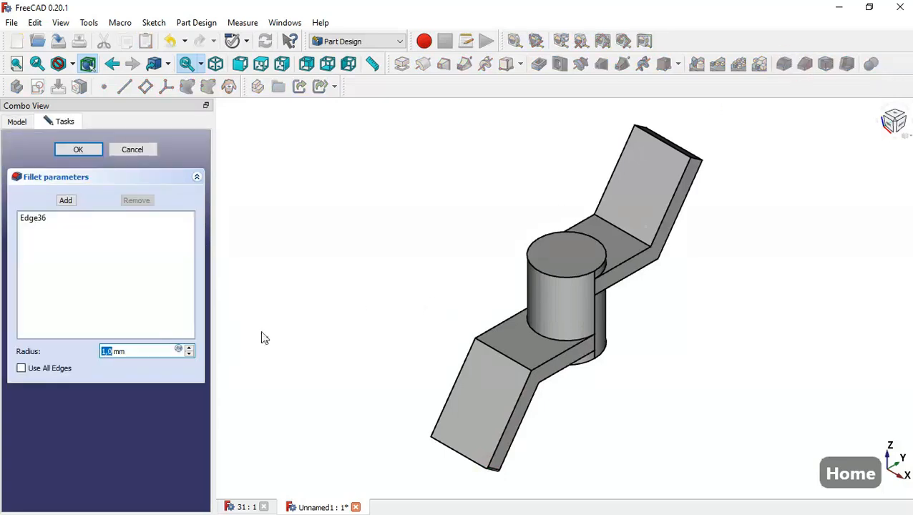
{"action": "triple_click", "coordinate": [132, 350]}
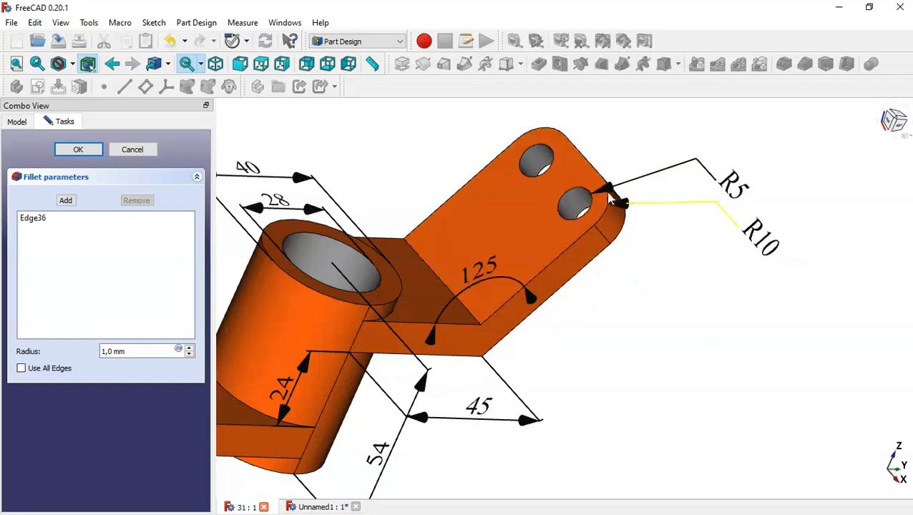
{"action": "left_click", "coordinate": [322, 508]}
{"action": "left_click", "coordinate": [160, 357]}
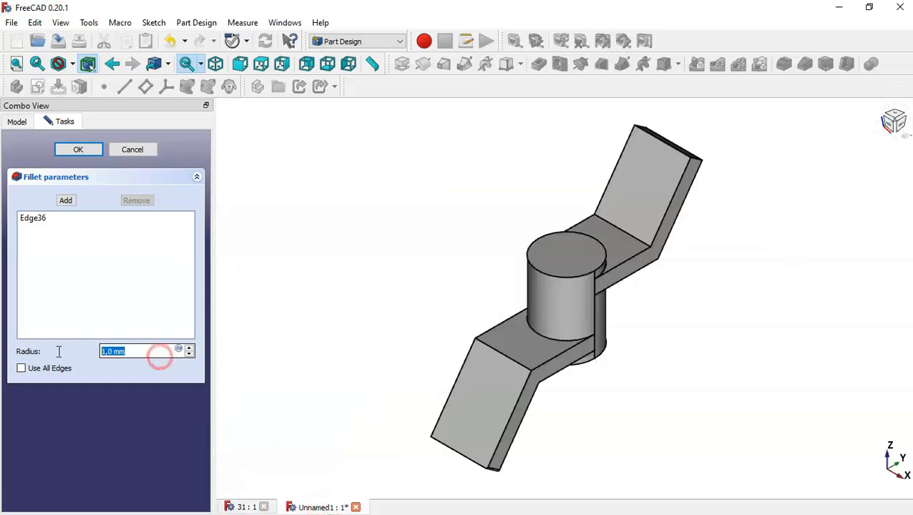
{"action": "type", "text": "10"}
Add the remaining three outer corner edges of the two arms to the 10 mm fillet and apply it.
{"action": "left_click", "coordinate": [67, 200]}
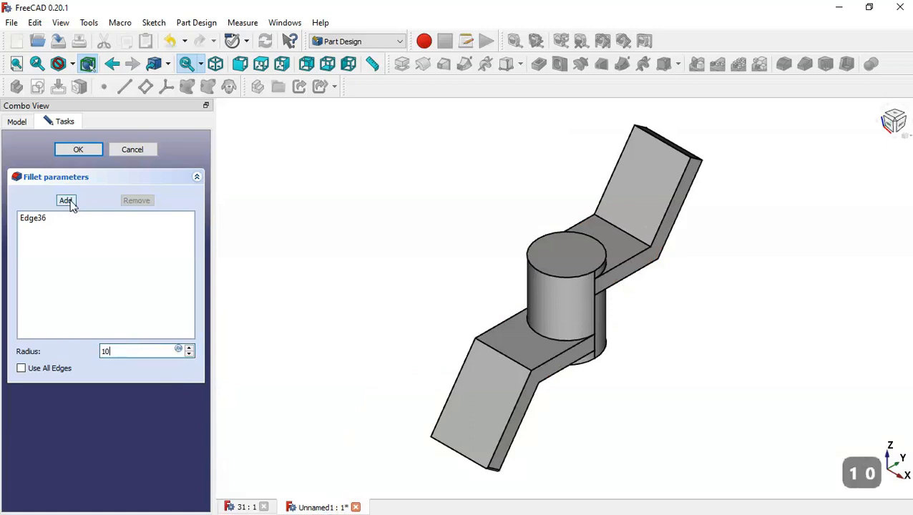
{"action": "left_click", "coordinate": [699, 158]}
{"action": "left_click_drag", "start_coordinate": [703, 147], "coordinate": [667, 156]}
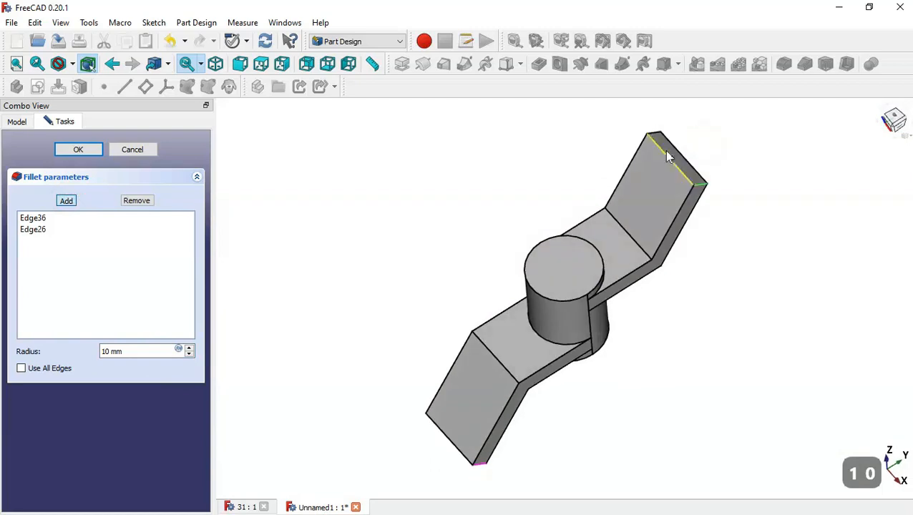
{"action": "left_click", "coordinate": [653, 131]}
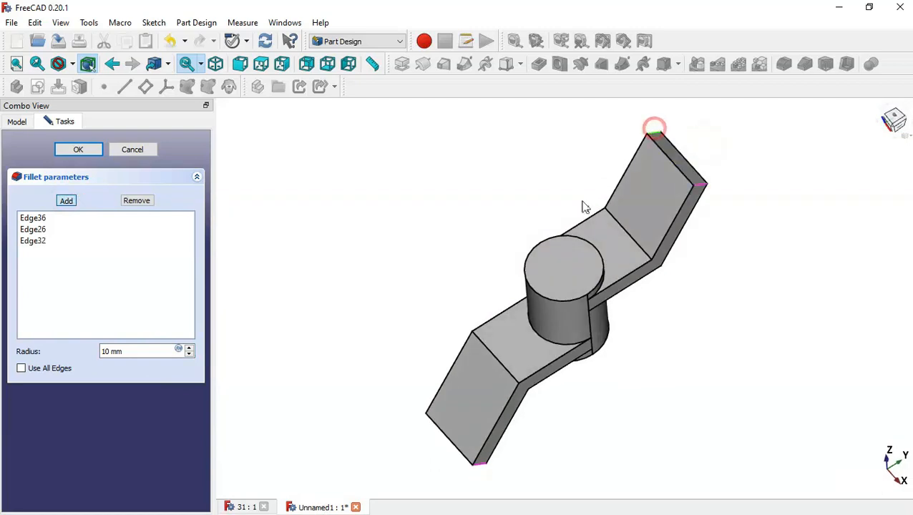
{"action": "left_click_drag", "start_coordinate": [452, 305], "coordinate": [674, 304]}
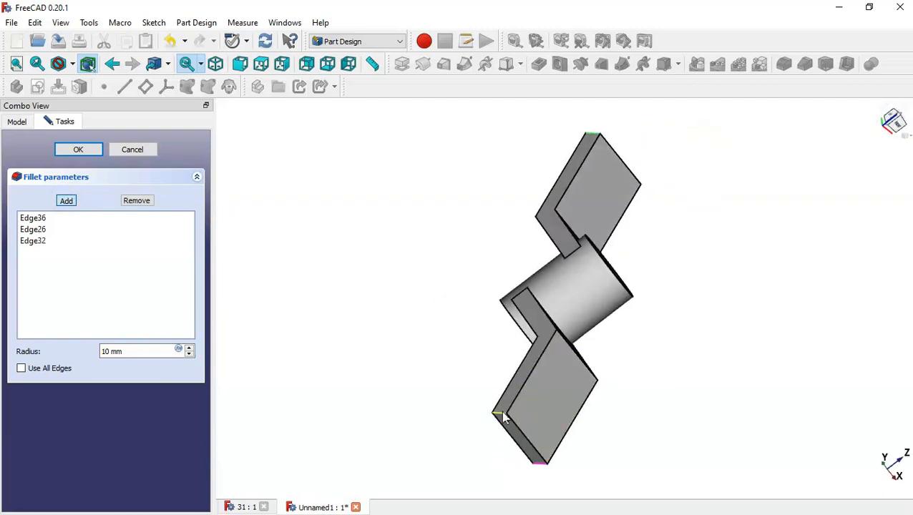
{"action": "left_click", "coordinate": [501, 412]}
{"action": "left_click", "coordinate": [78, 152]}
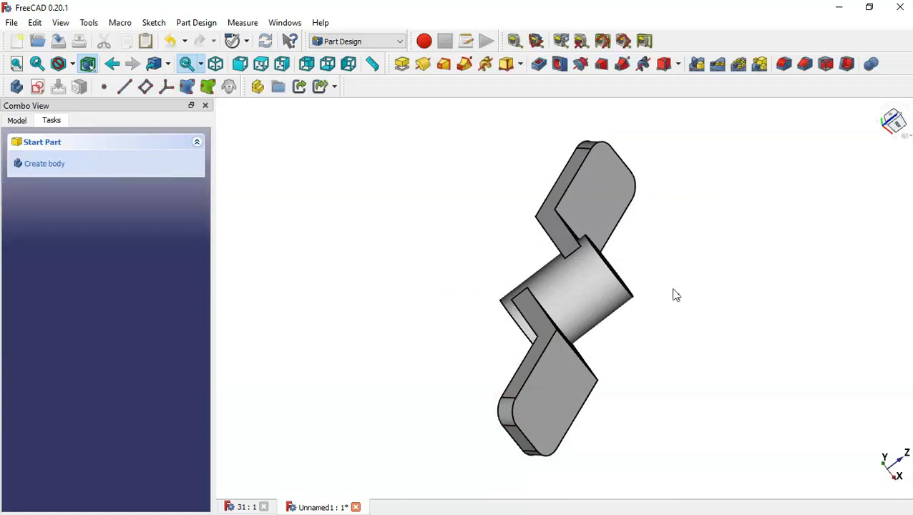
Start a sketch on the upper arm's slanted front face and reference its two rounded corner arcs as external geometry.
{"action": "key", "text": "Home"}
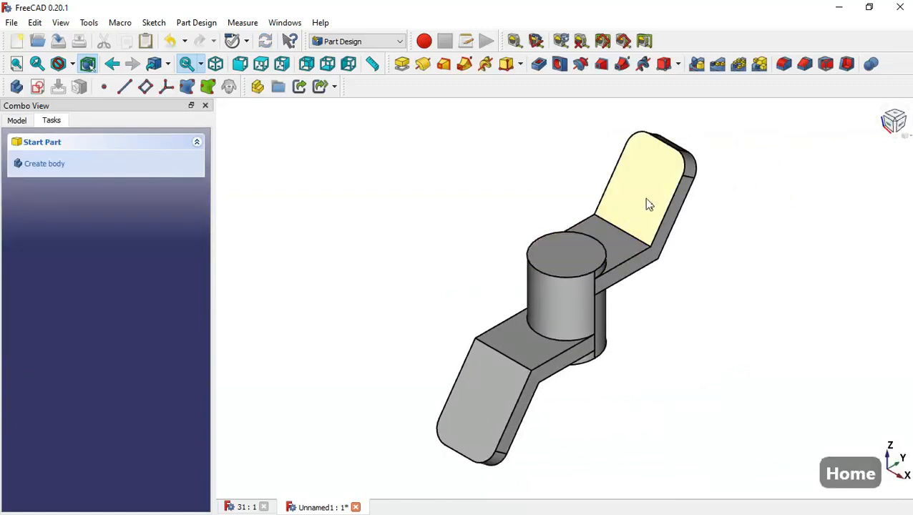
{"action": "left_click", "coordinate": [649, 201]}
{"action": "key", "text": "s"}
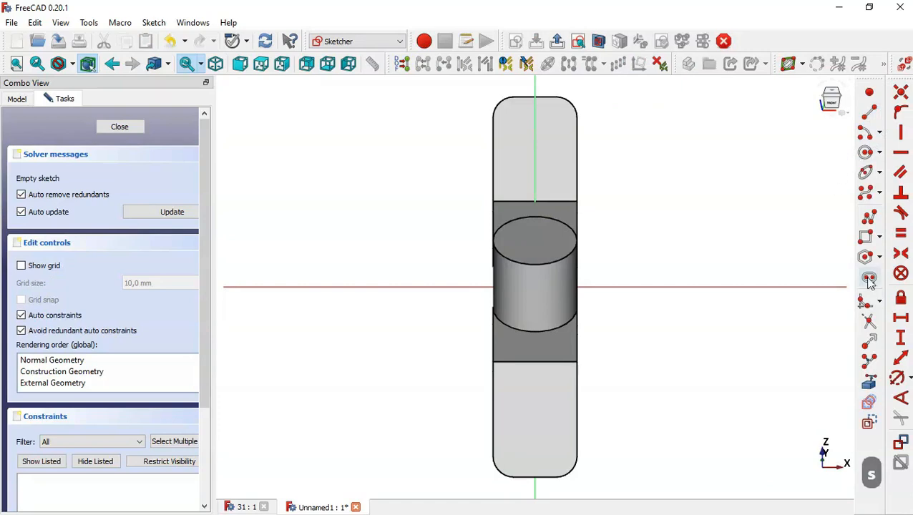
{"action": "left_click", "coordinate": [869, 385]}
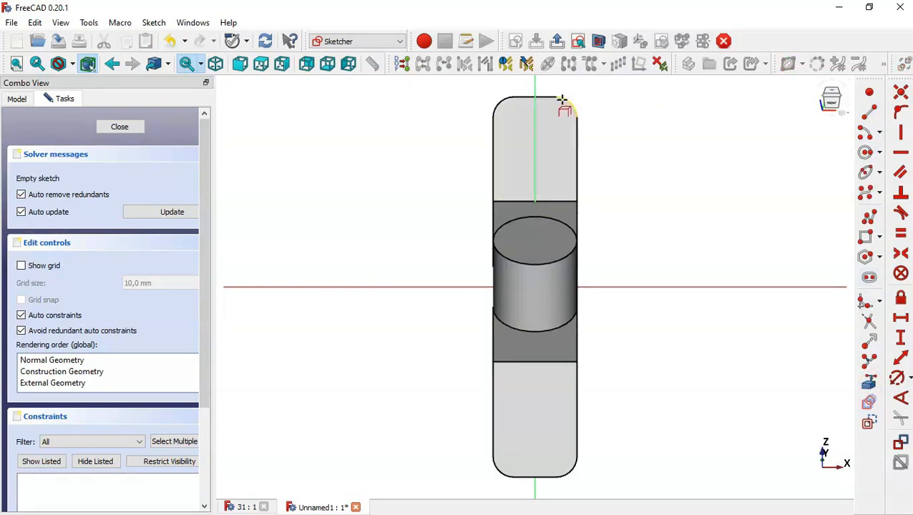
{"action": "left_click", "coordinate": [563, 100]}
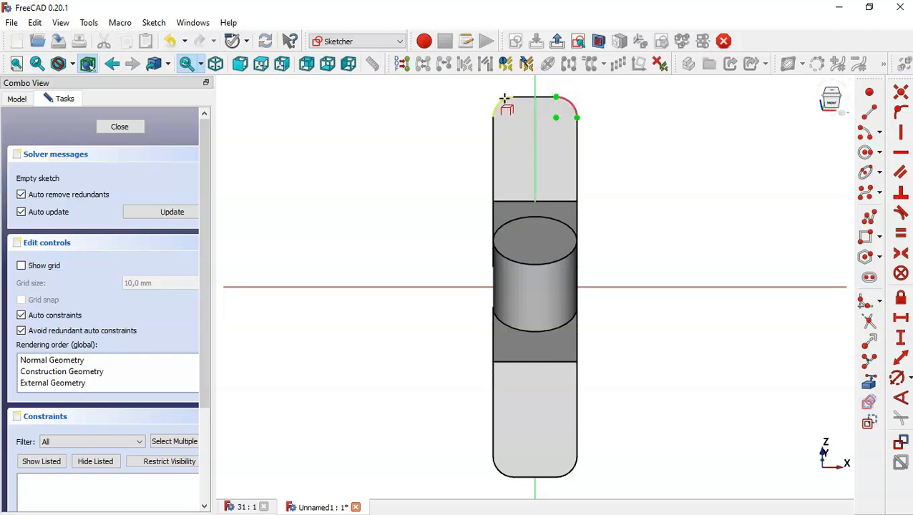
{"action": "left_click", "coordinate": [504, 98]}
Sketch two circles, about 24 mm and 28 mm in diameter, centred on the centres of the upper arm's corner arcs.
{"action": "left_click", "coordinate": [866, 152]}
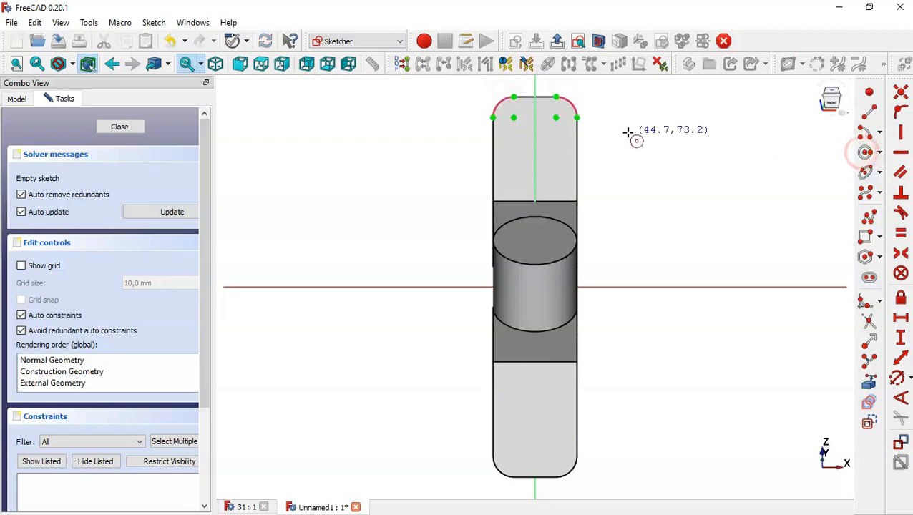
{"action": "left_click", "coordinate": [557, 117]}
{"action": "left_click", "coordinate": [566, 140]}
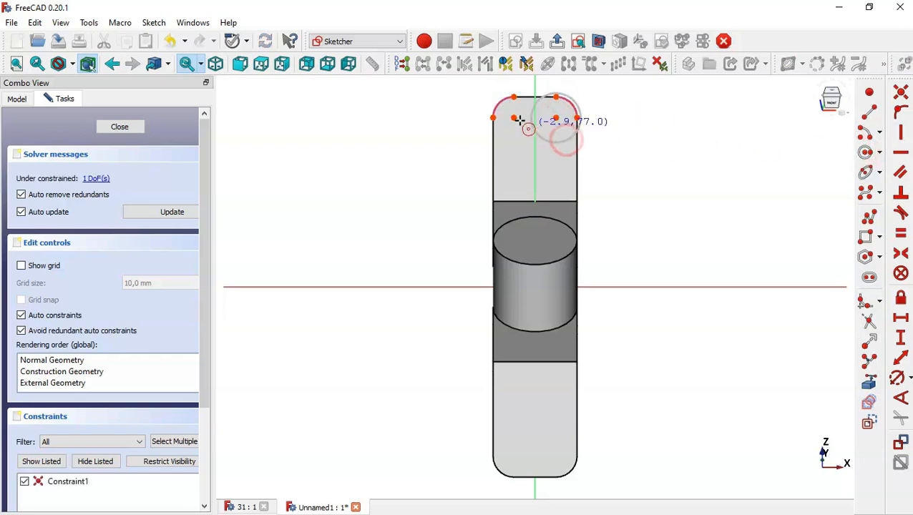
{"action": "left_click", "coordinate": [513, 117]}
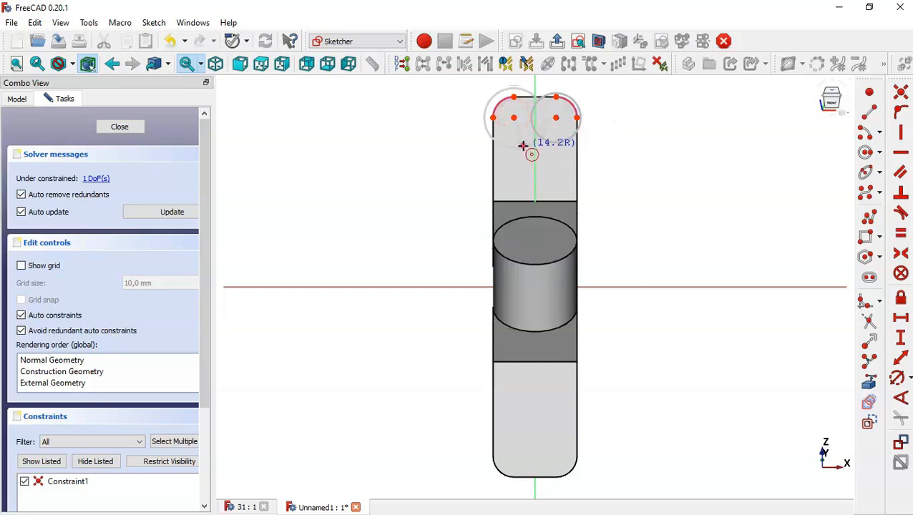
{"action": "left_click", "coordinate": [523, 146]}
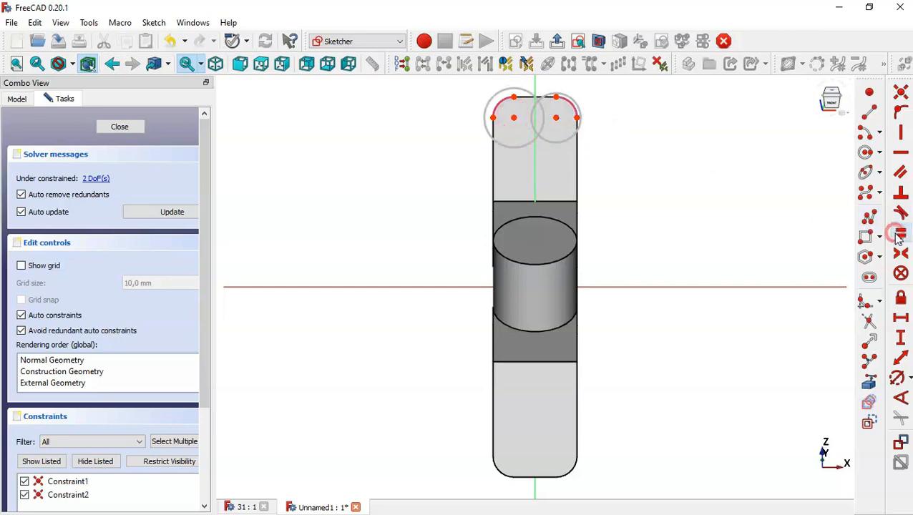
Make the upper arm's two circles equal and set their diameter to 10 mm.
{"action": "left_click", "coordinate": [560, 141]}
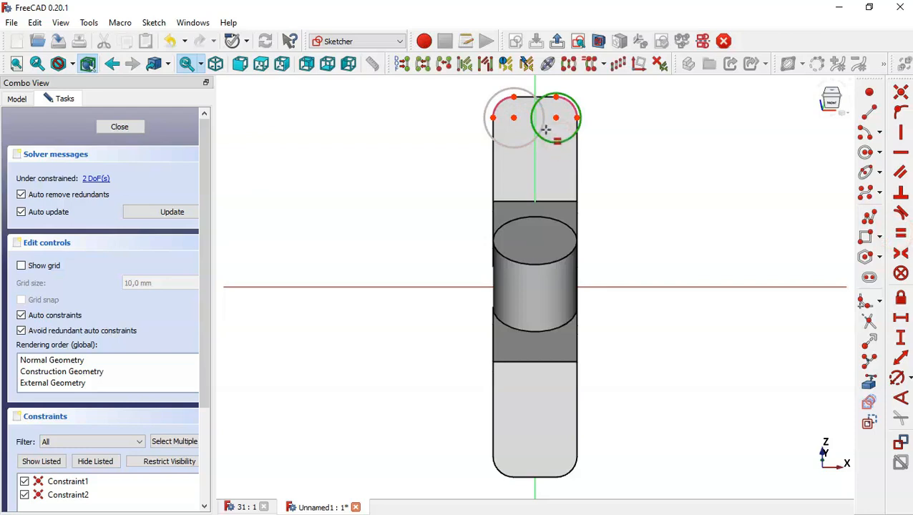
{"action": "left_click", "coordinate": [533, 130]}
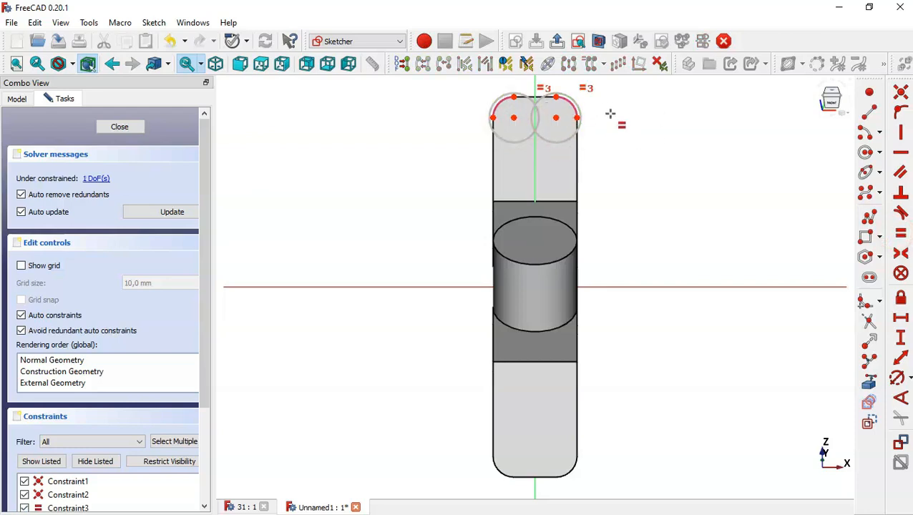
{"action": "left_click", "coordinate": [899, 381]}
{"action": "left_click", "coordinate": [556, 143]}
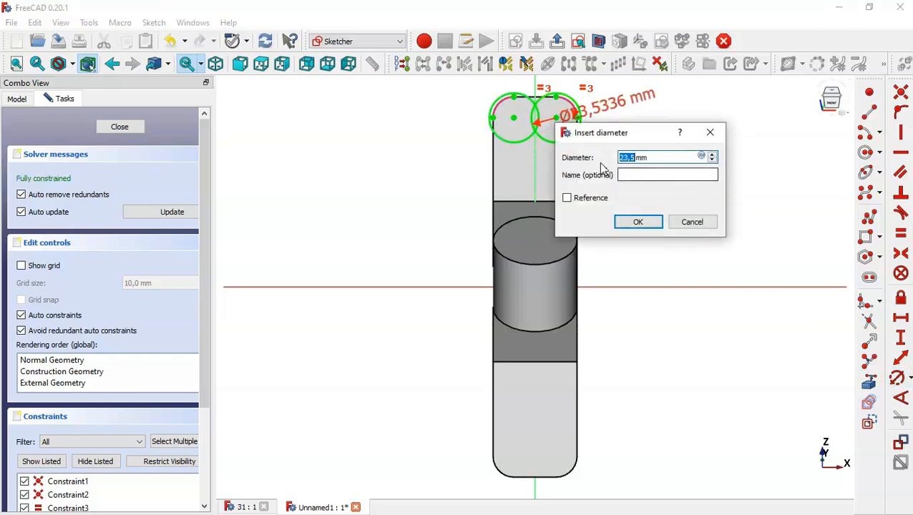
{"action": "type", "text": "10"}
{"action": "key", "text": "Return"}
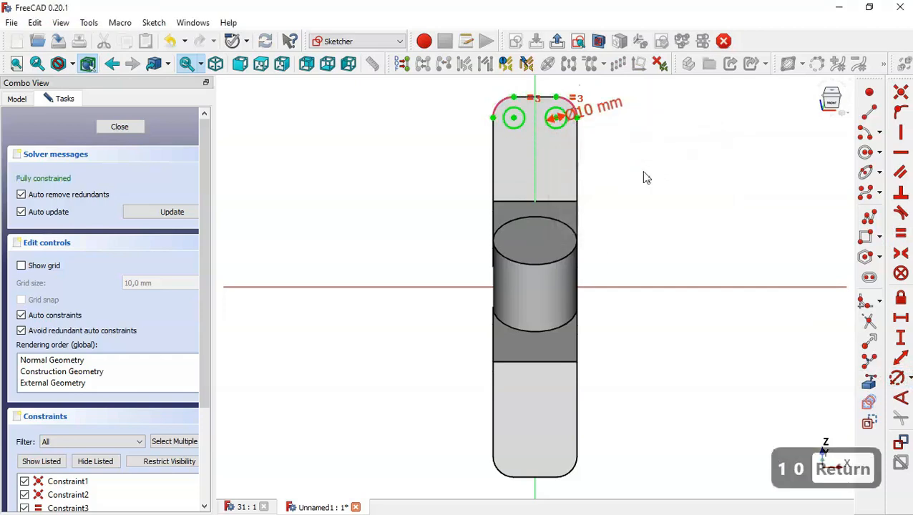
Close the upper arm's hole sketch and pocket both circles through all.
{"action": "left_click", "coordinate": [118, 130]}
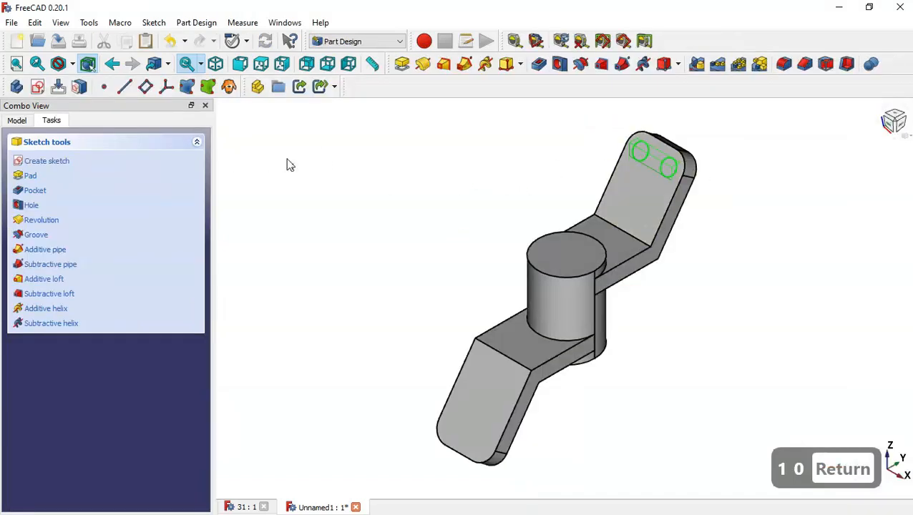
{"action": "left_click", "coordinate": [540, 66]}
{"action": "left_click", "coordinate": [130, 203]}
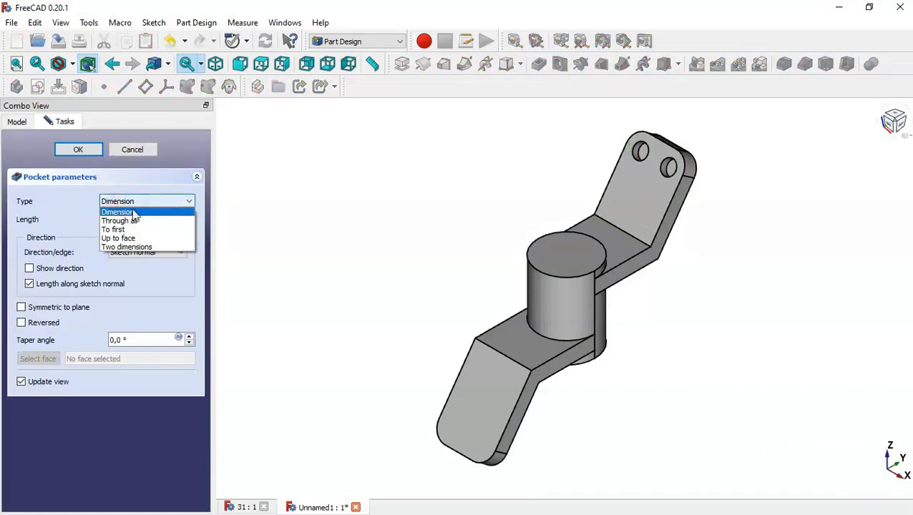
{"action": "left_click", "coordinate": [165, 221]}
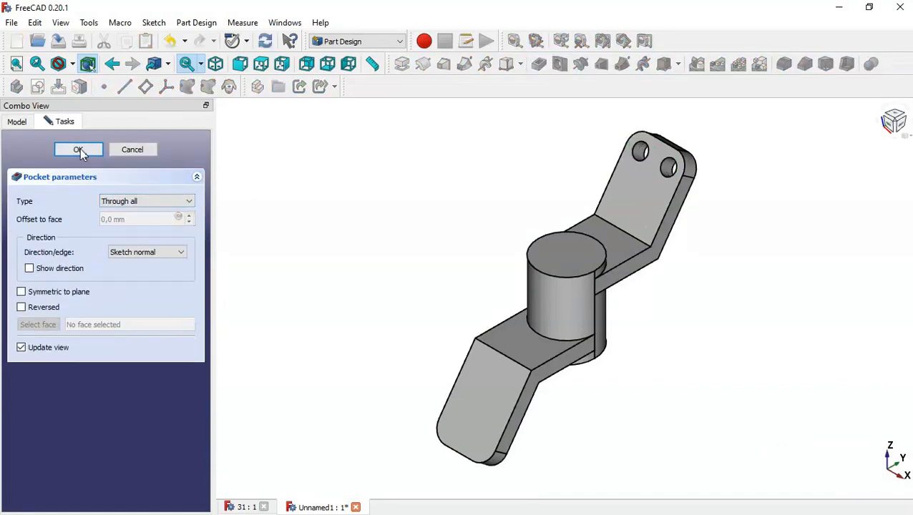
{"action": "left_click", "coordinate": [81, 151]}
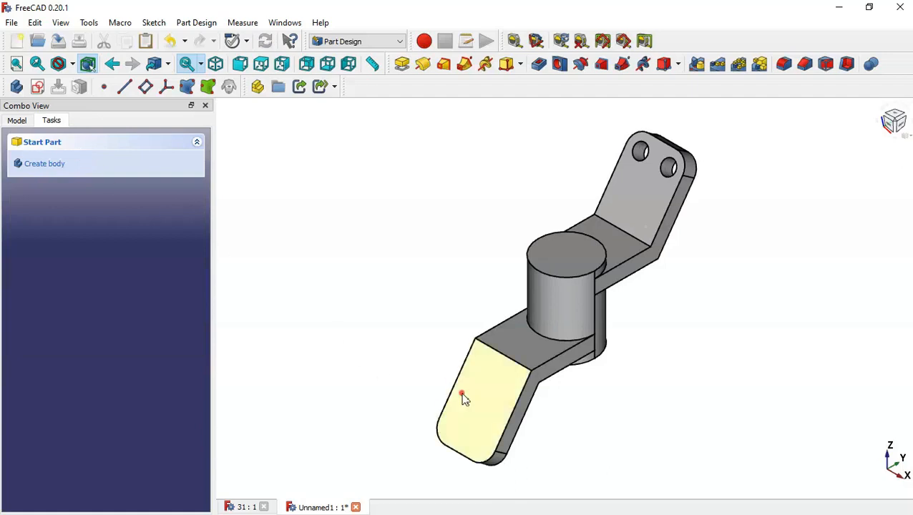
Start a sketch on the lower arm's slanted front face and reference its two rounded corner arcs as external geometry.
{"action": "left_click", "coordinate": [463, 399]}
{"action": "left_click", "coordinate": [38, 87]}
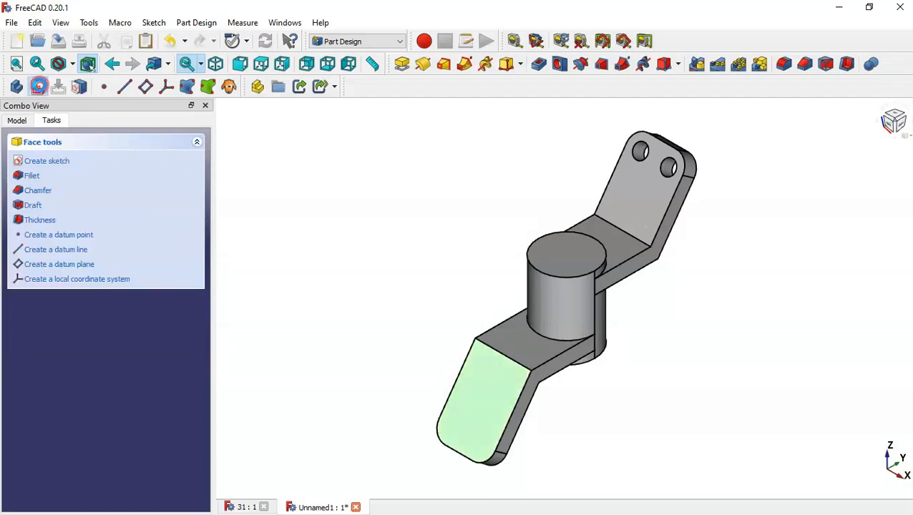
{"action": "scroll", "coordinate": [473, 194], "scroll_direction": "down", "scroll_amount": 2}
{"action": "scroll", "coordinate": [540, 336], "scroll_direction": "up", "scroll_amount": 5}
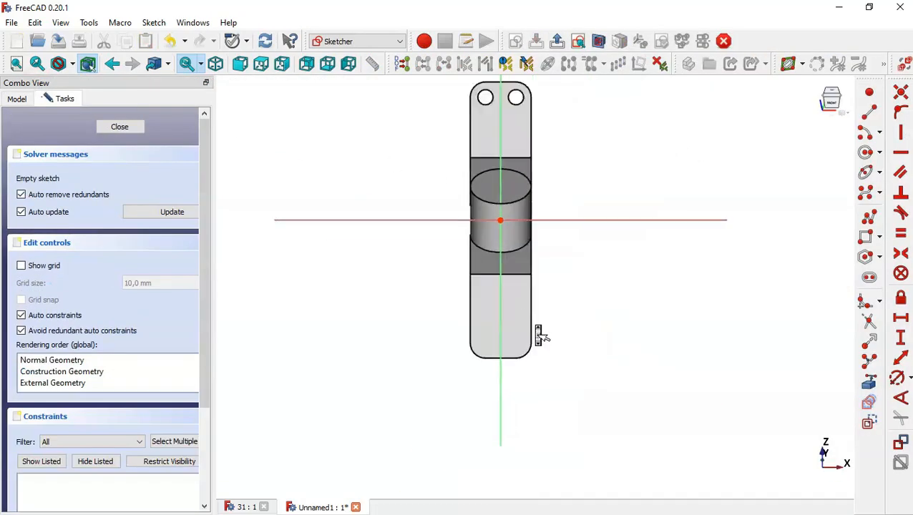
{"action": "left_click", "coordinate": [869, 381]}
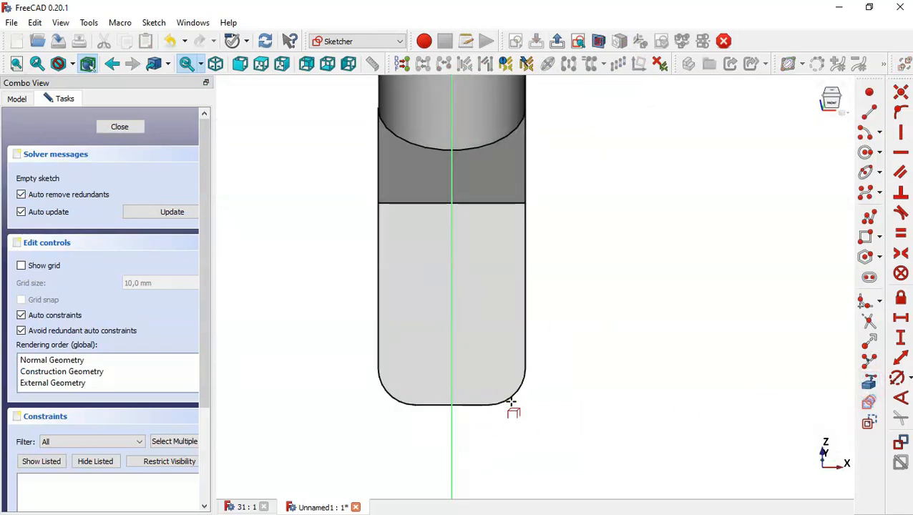
{"action": "left_click", "coordinate": [512, 401]}
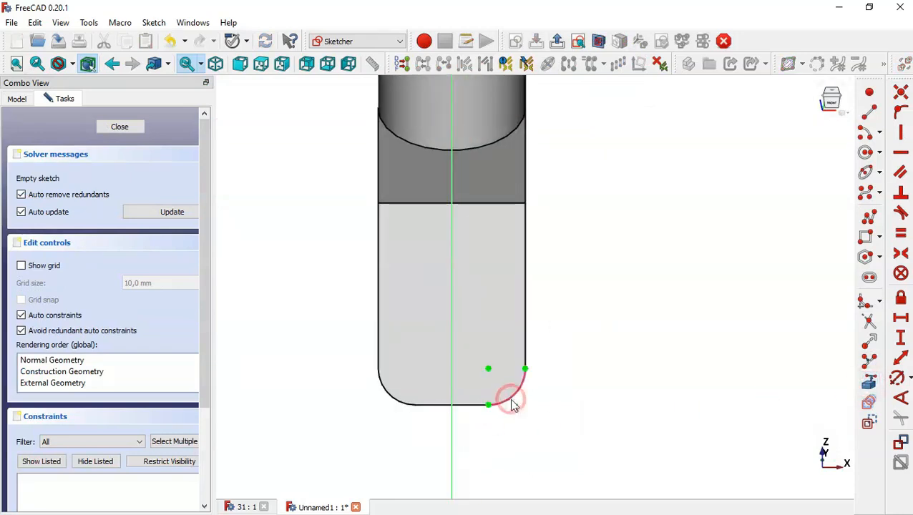
{"action": "left_click", "coordinate": [393, 399]}
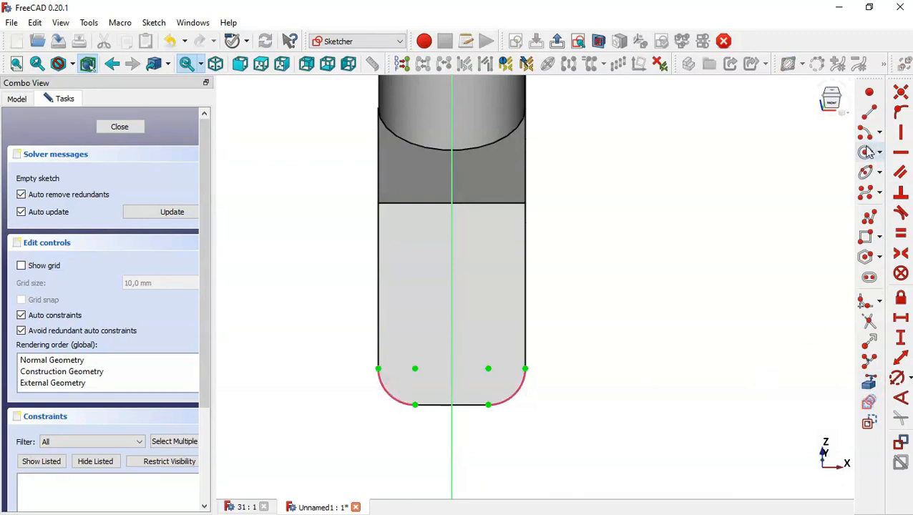
Sketch a circle about 17 mm in diameter and a larger one, centred on the centres of the lower arm's corner arcs.
{"action": "left_click", "coordinate": [866, 150]}
{"action": "left_click", "coordinate": [488, 369]}
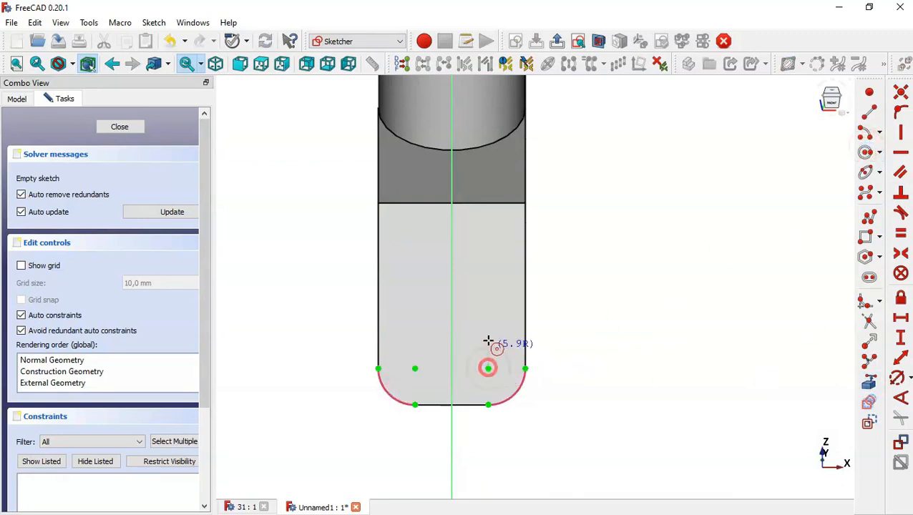
{"action": "left_click", "coordinate": [488, 336]}
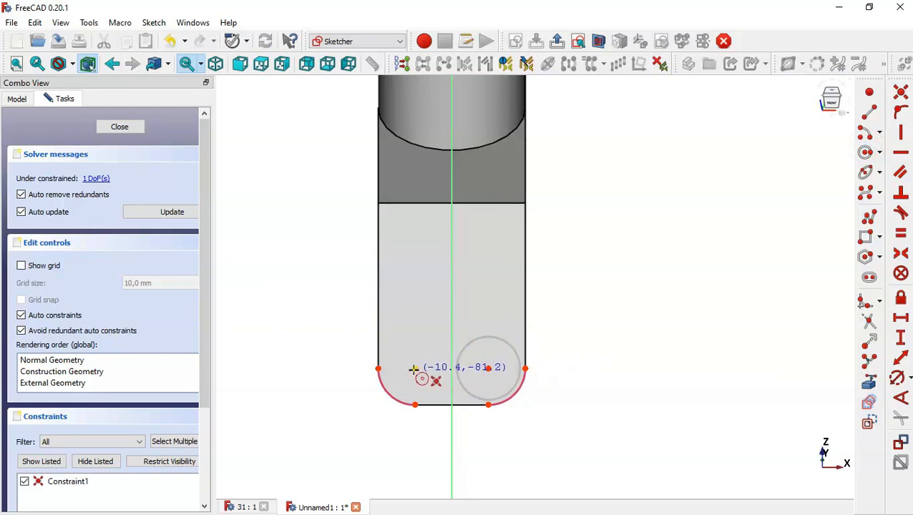
{"action": "left_click", "coordinate": [415, 369]}
{"action": "left_click", "coordinate": [424, 320]}
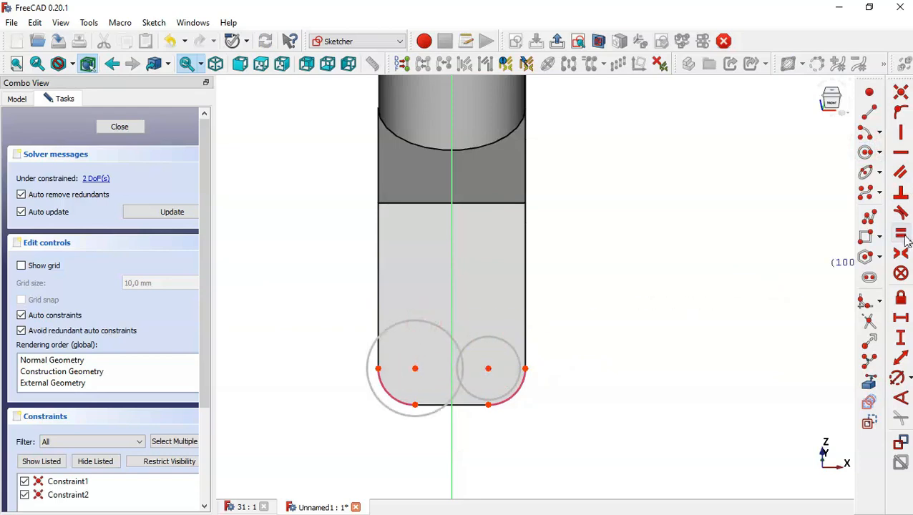
Make the lower arm's two circles equal and set their diameter to 10 mm.
{"action": "left_click", "coordinate": [902, 236]}
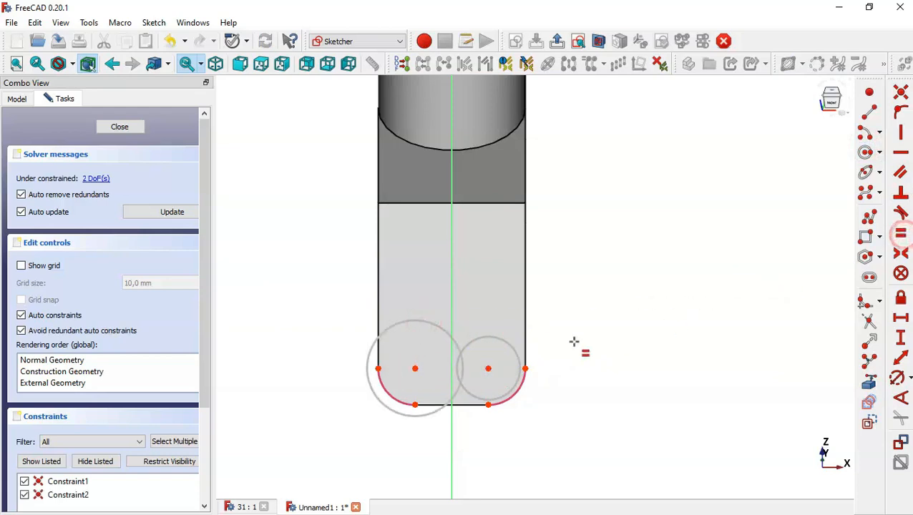
{"action": "left_click", "coordinate": [504, 339]}
{"action": "left_click", "coordinate": [443, 331]}
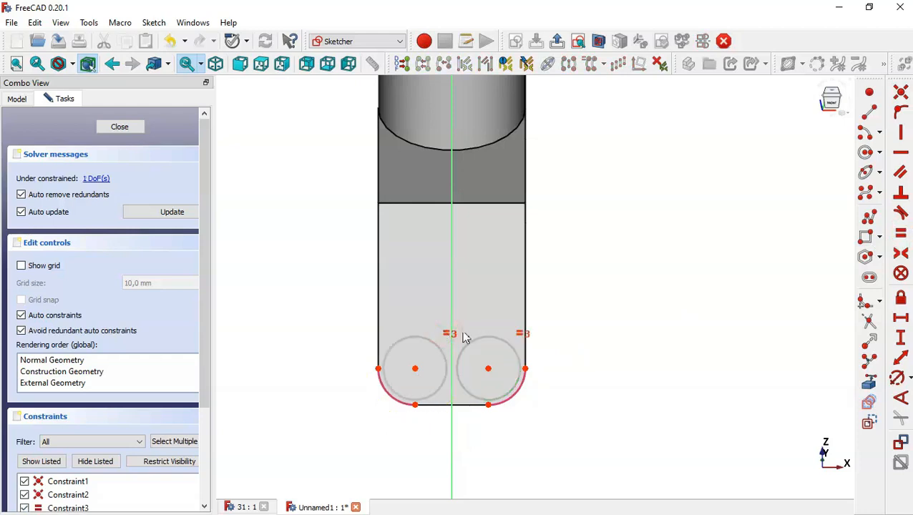
{"action": "left_click", "coordinate": [896, 376]}
{"action": "left_click", "coordinate": [501, 341]}
{"action": "type", "text": "10"}
{"action": "key", "text": "Return"}
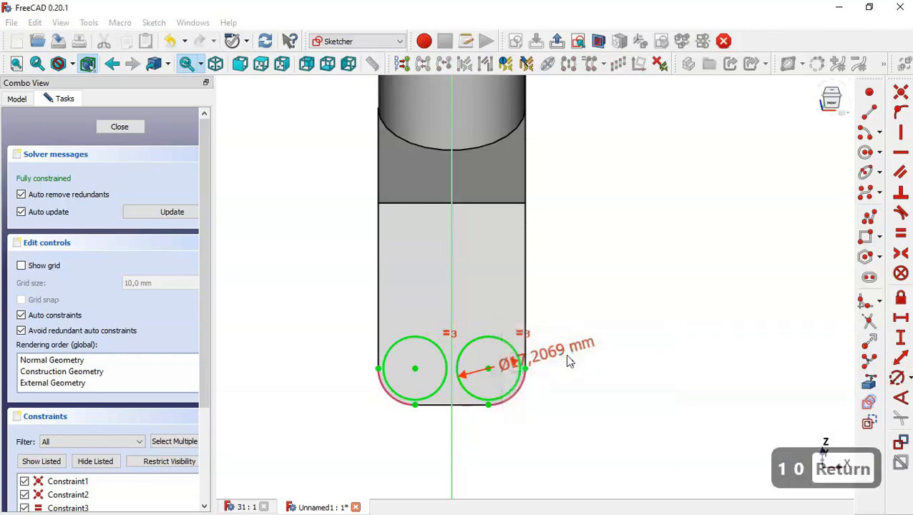
Close the lower arm's hole sketch and pocket both circles to a length of 15 mm.
{"action": "left_click", "coordinate": [133, 126]}
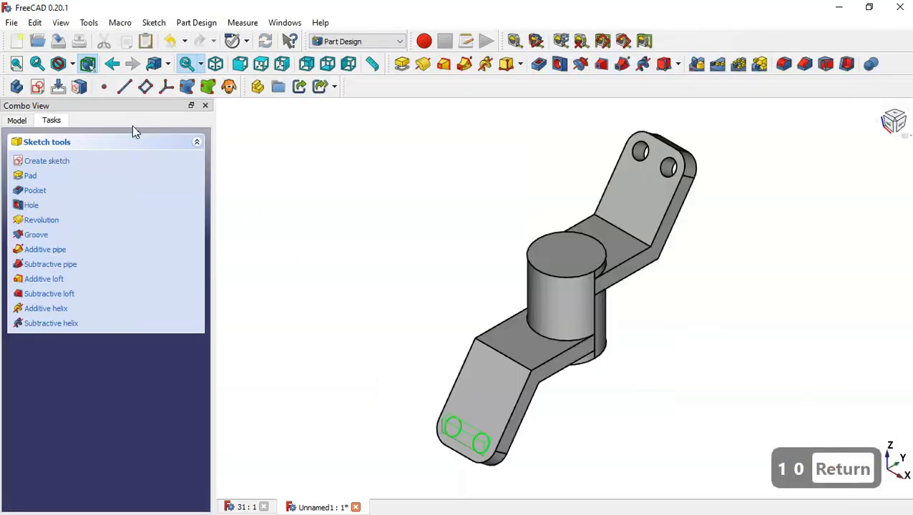
{"action": "left_click", "coordinate": [539, 66]}
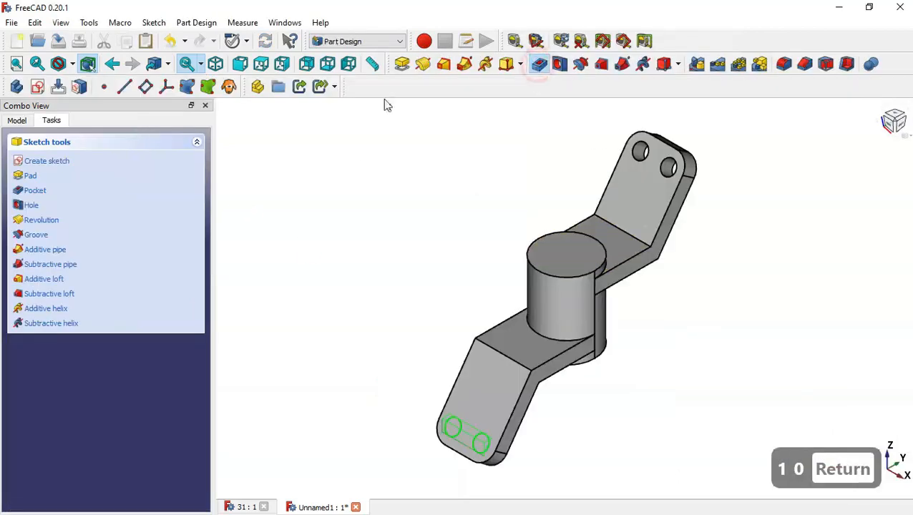
{"action": "left_click_drag", "start_coordinate": [142, 221], "coordinate": [83, 221]}
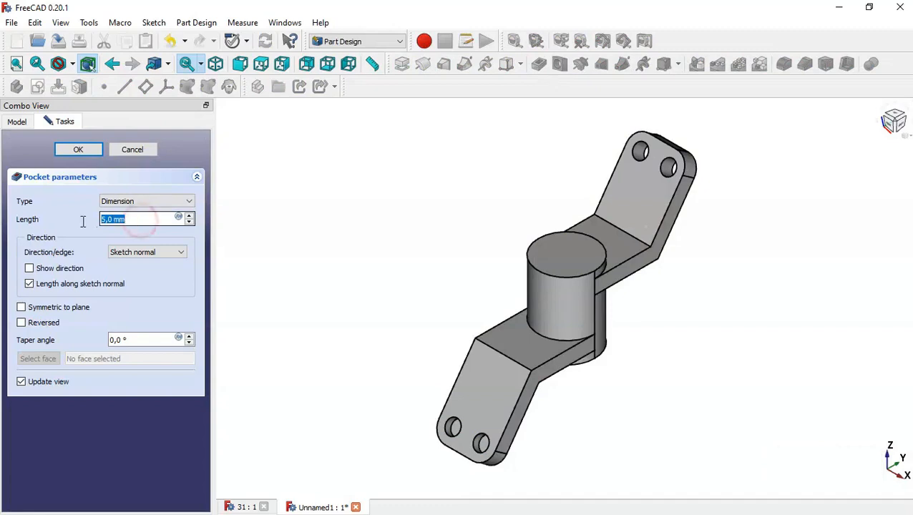
{"action": "type", "text": "15"}
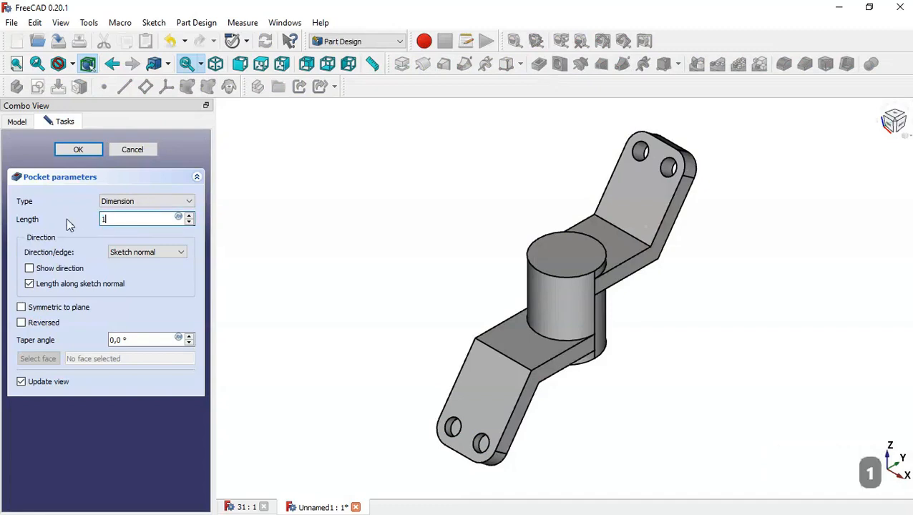
{"action": "left_click", "coordinate": [90, 146]}
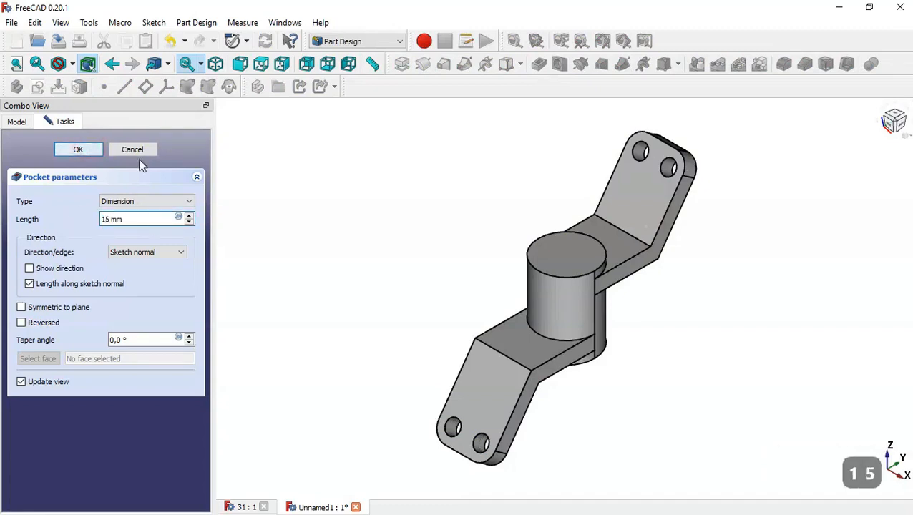
{"action": "mouse_move", "coordinate": [385, 289]}
{"action": "middle_mouse_down"}
{"action": "mouse_move", "coordinate": [464, 289]}
{"action": "mouse_move", "coordinate": [464, 315]}
{"action": "mouse_move", "coordinate": [528, 319]}
{"action": "mouse_move", "coordinate": [382, 273]}
{"action": "middle_mouse_up"}
{"action": "key", "text": "Home"}
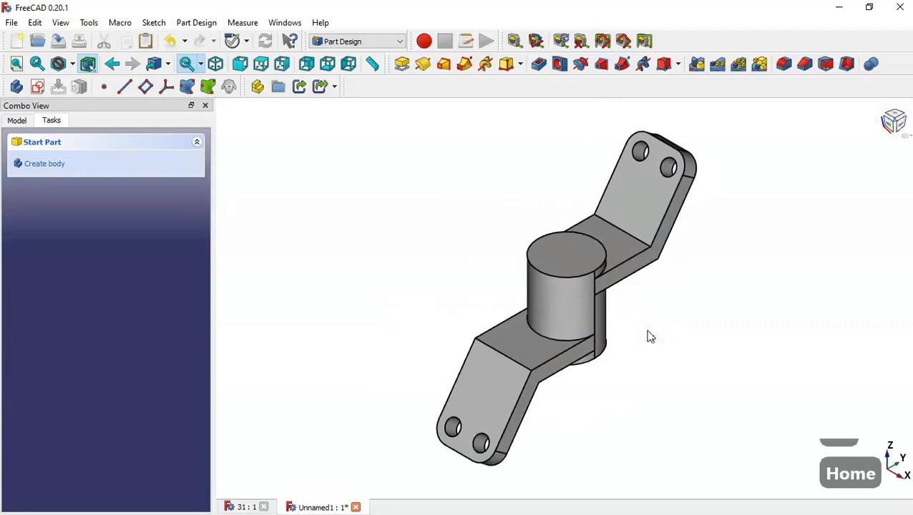
Check the central bore in reference model 31 and start a Hole feature on the cylinder's top face in the unnamed model.
{"action": "left_click", "coordinate": [244, 508]}
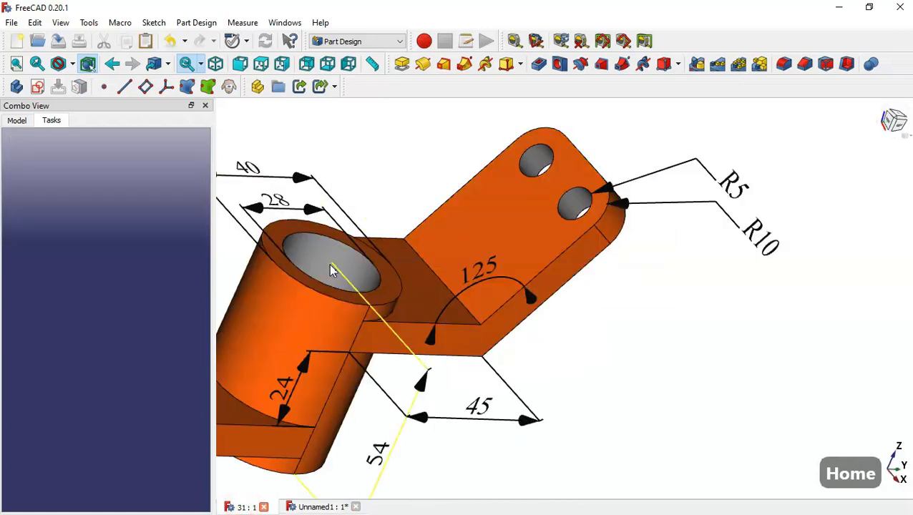
{"action": "scroll", "coordinate": [329, 271], "scroll_direction": "down", "scroll_amount": 3}
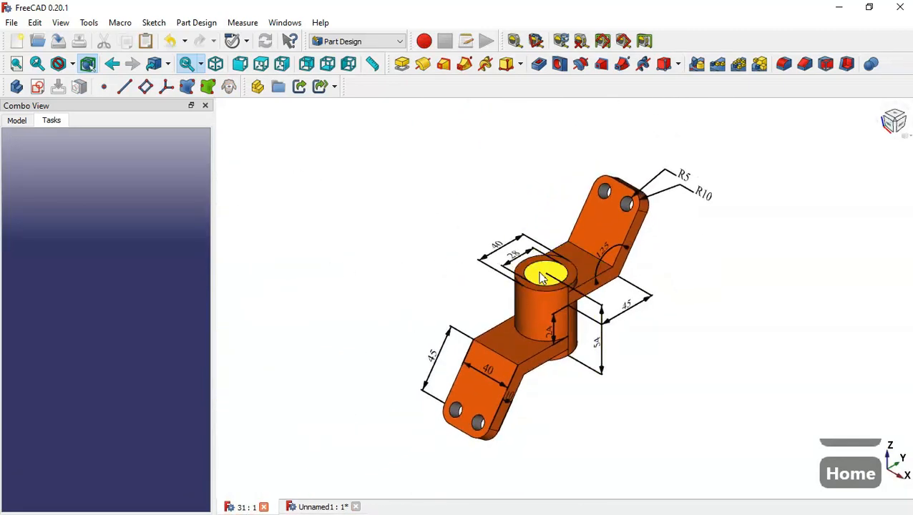
{"action": "scroll", "coordinate": [619, 204], "scroll_direction": "up", "scroll_amount": 4}
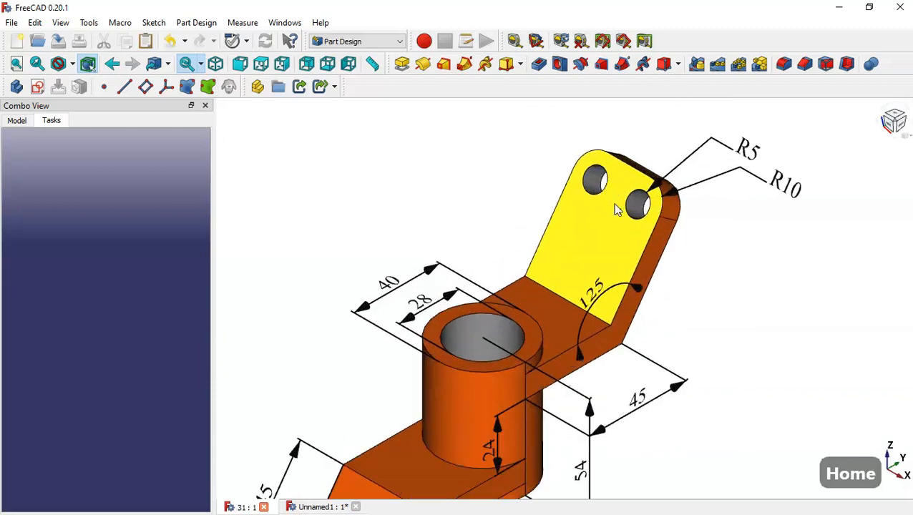
{"action": "scroll", "coordinate": [459, 186], "scroll_direction": "down", "scroll_amount": 4}
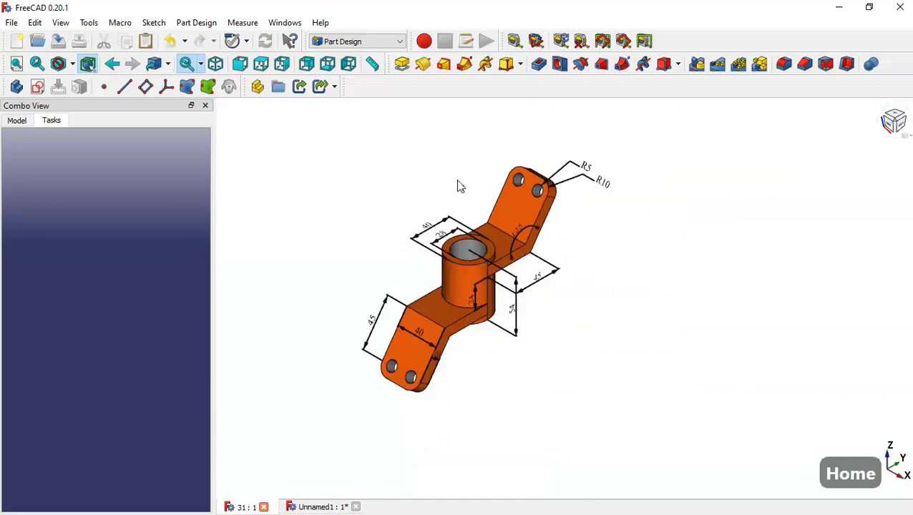
{"action": "left_click", "coordinate": [315, 507]}
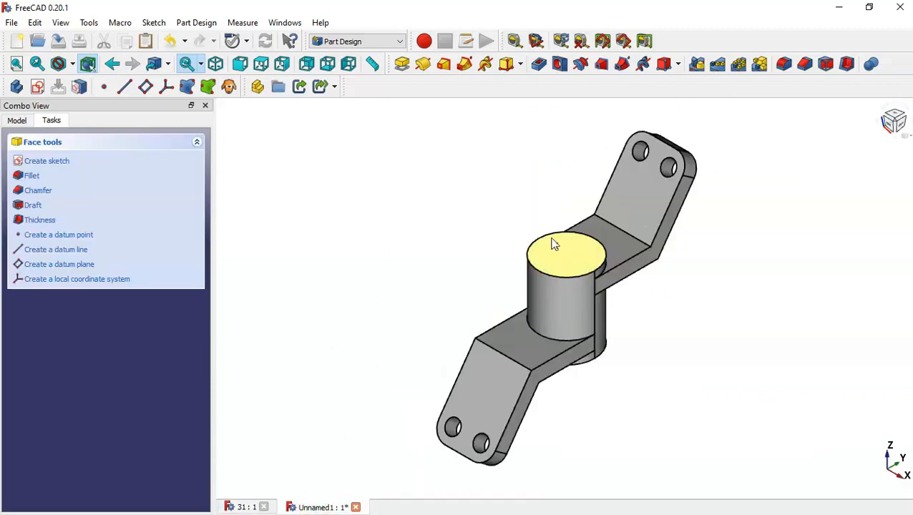
{"action": "left_click", "coordinate": [579, 258]}
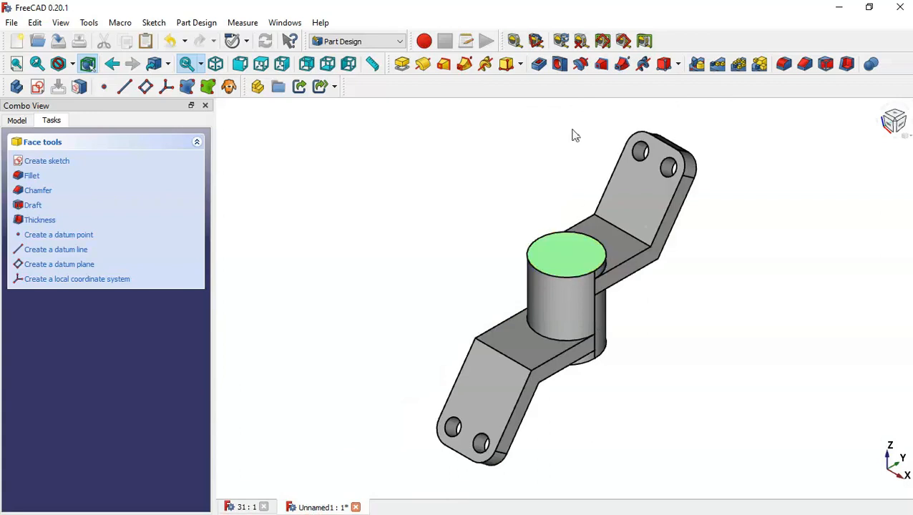
{"action": "left_click", "coordinate": [562, 66]}
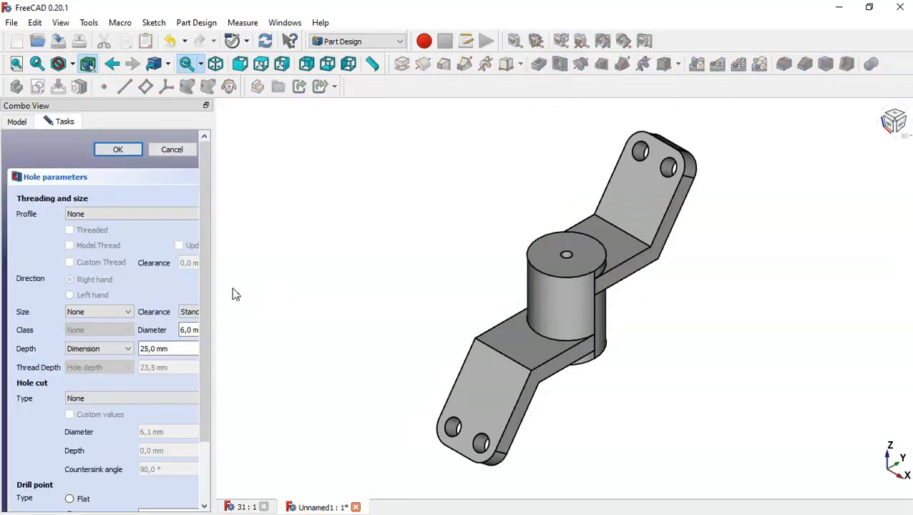
{"action": "left_click_drag", "start_coordinate": [207, 284], "coordinate": [284, 308]}
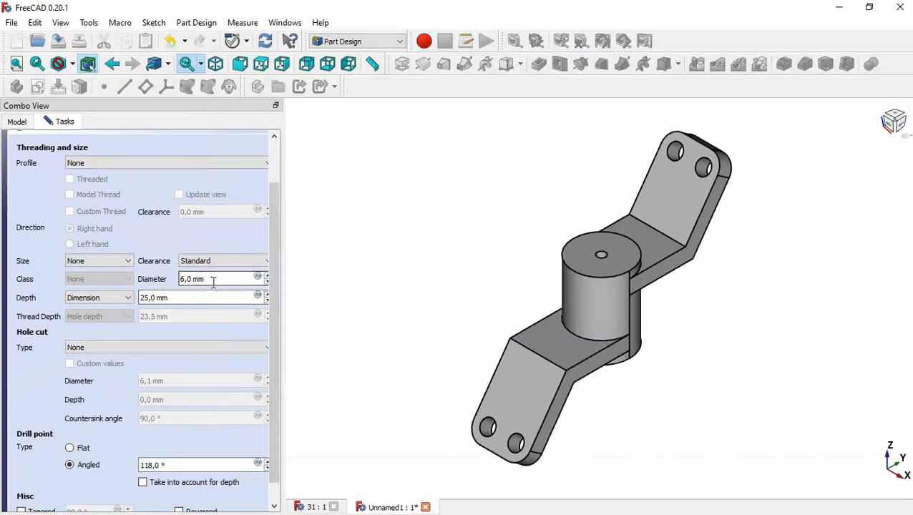
Set the central hole's diameter to 28 mm as in reference model 31, make its depth Through all, and apply it.
{"action": "key", "text": "Up"}
{"action": "left_click", "coordinate": [306, 508]}
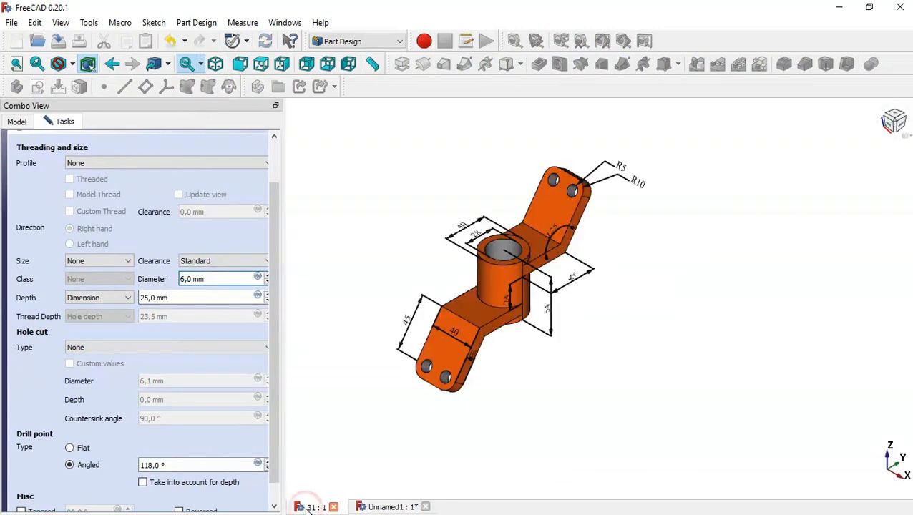
{"action": "left_click", "coordinate": [370, 508]}
{"action": "left_click", "coordinate": [216, 279]}
{"action": "type", "text": "28"}
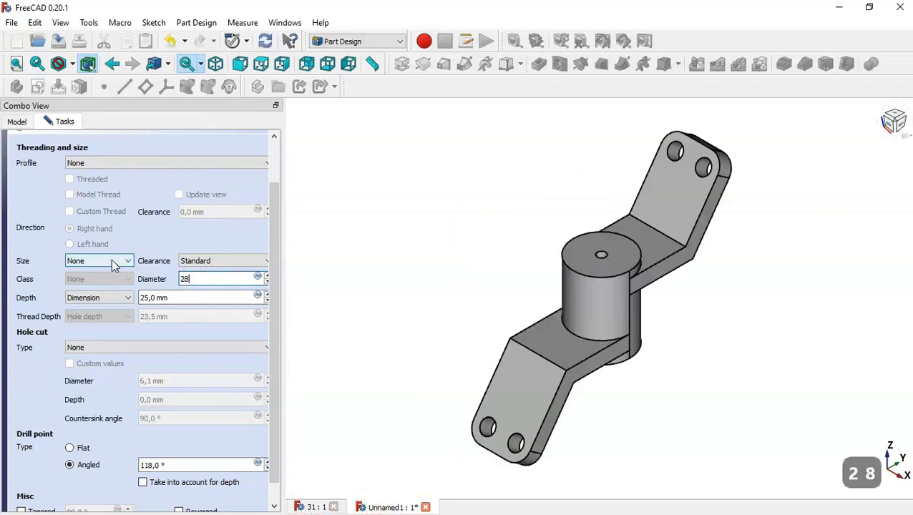
{"action": "left_click", "coordinate": [113, 297]}
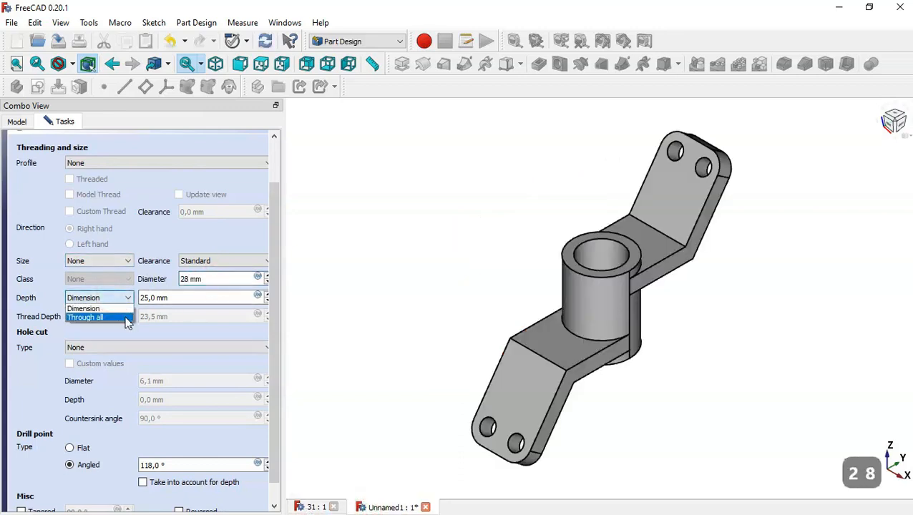
{"action": "left_click", "coordinate": [125, 317]}
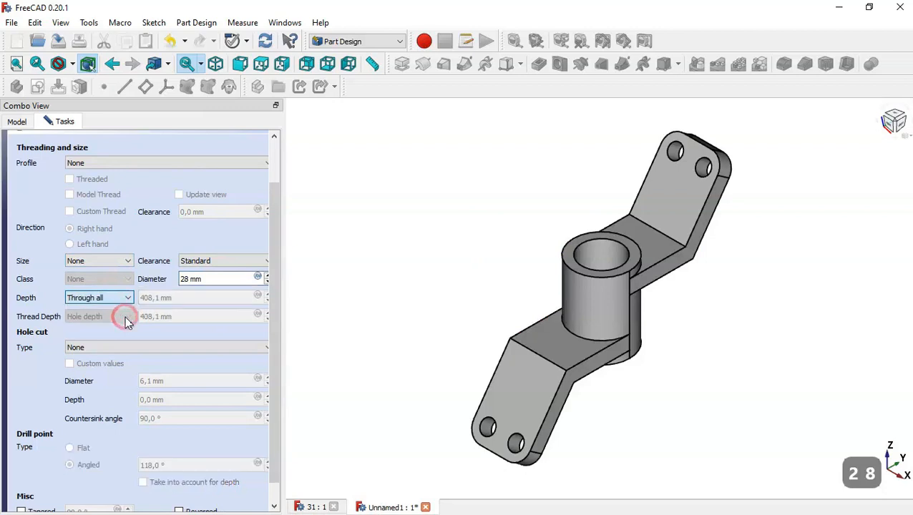
{"action": "left_click", "coordinate": [274, 224]}
{"action": "left_click", "coordinate": [130, 149]}
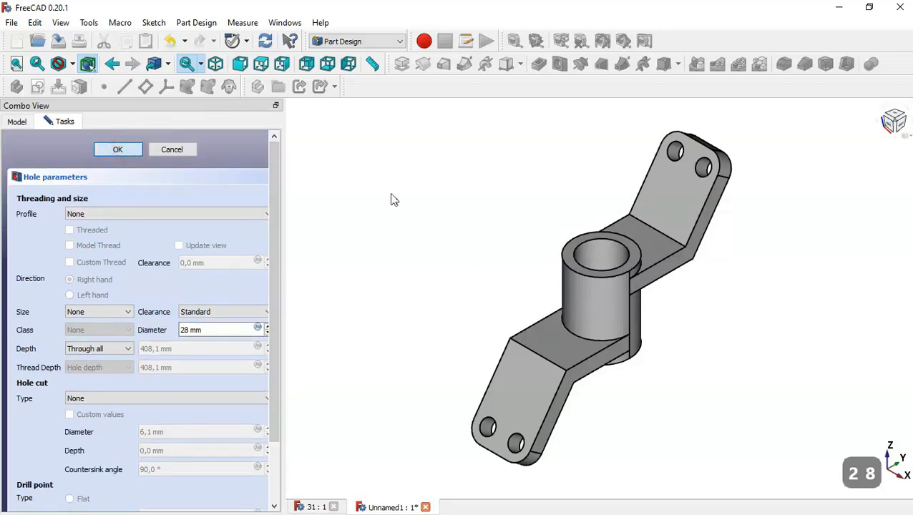
{"action": "key", "text": "Home"}
{"action": "middle_click_drag", "start_coordinate": [750, 301], "coordinate": [783, 302]}
{"action": "middle_click_drag", "start_coordinate": [722, 351], "coordinate": [673, 326]}
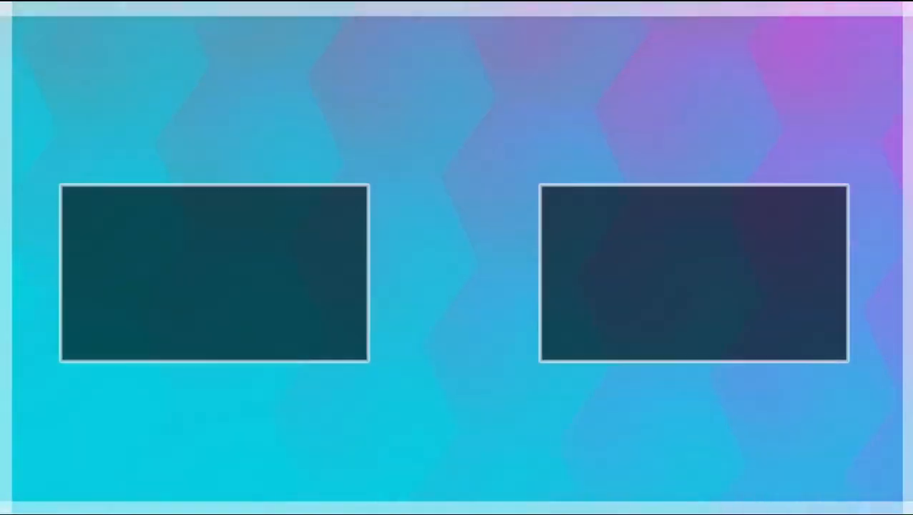